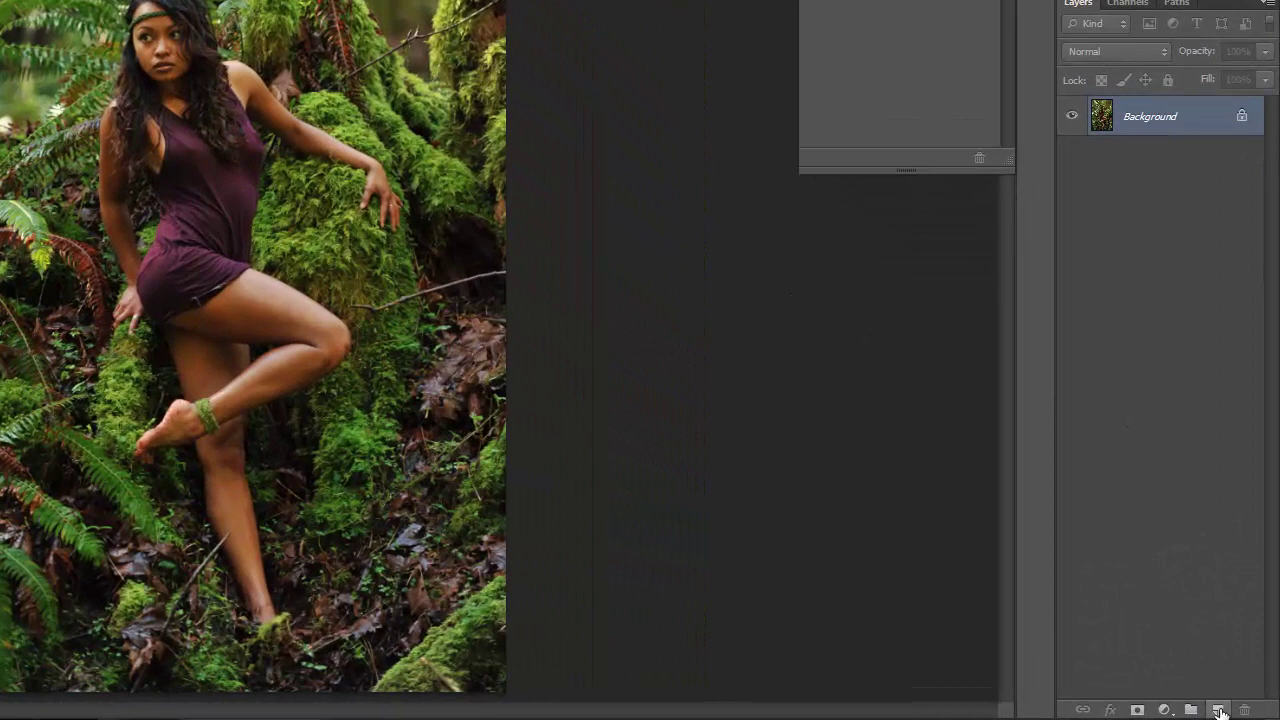
Step: Add a new layer above the background photo and fill it with black at Normal mode and 100% opacity
left_click(1218, 711)
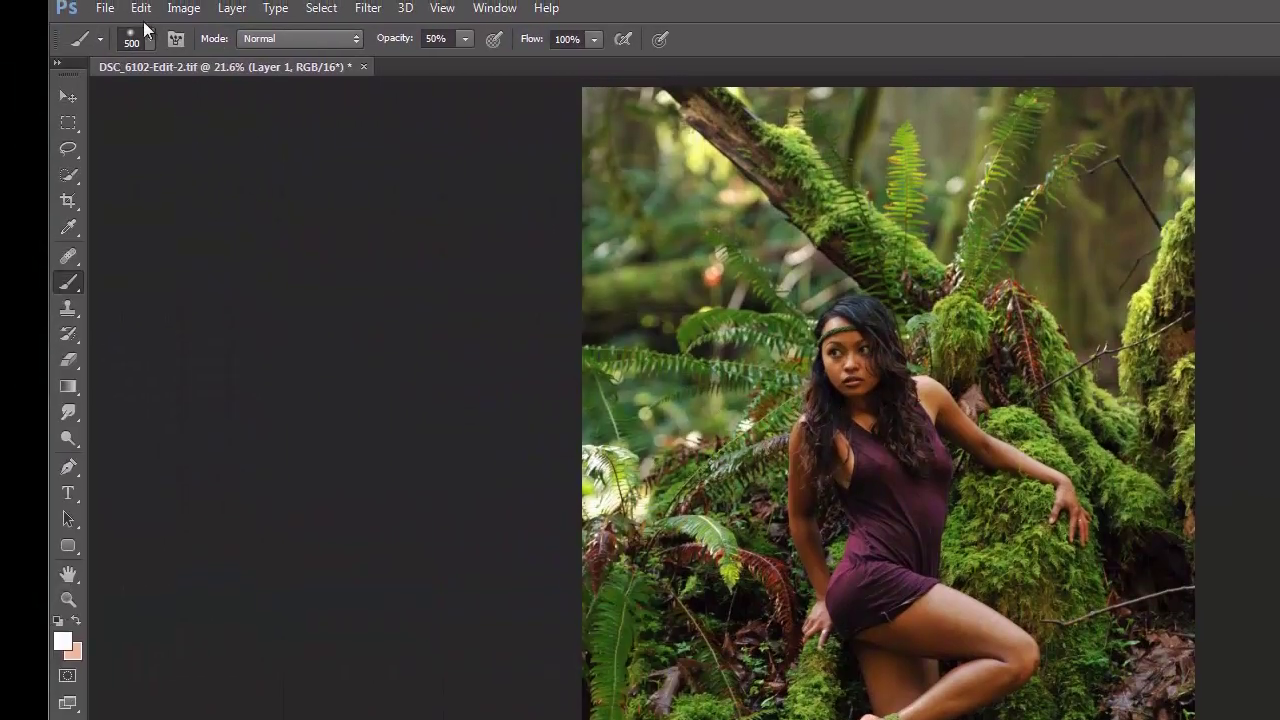
left_click(140, 16)
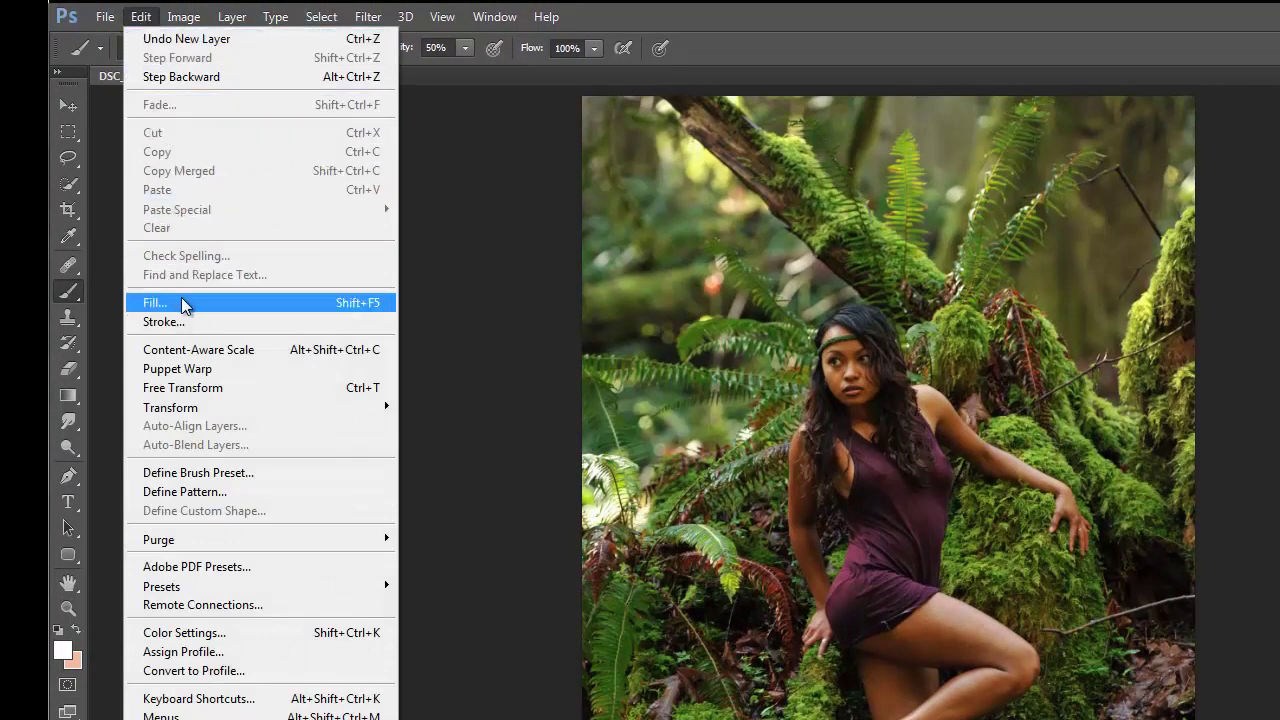
left_click(273, 304)
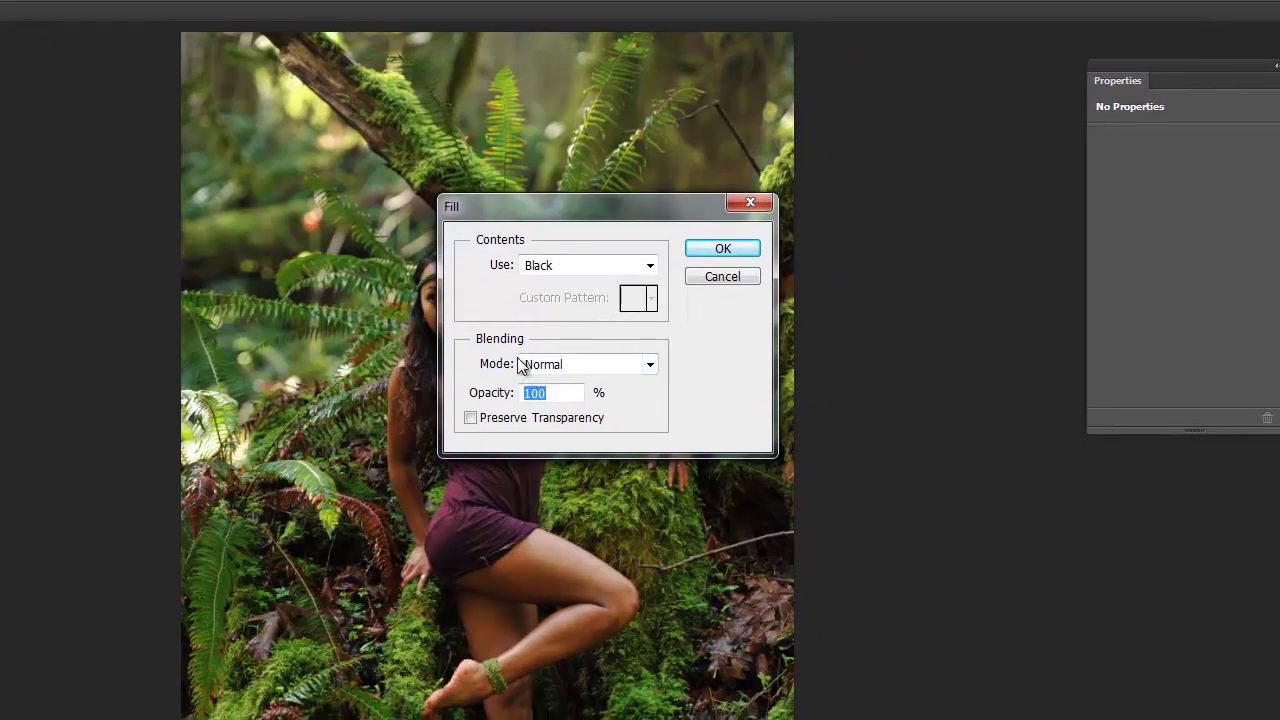
left_click(650, 265)
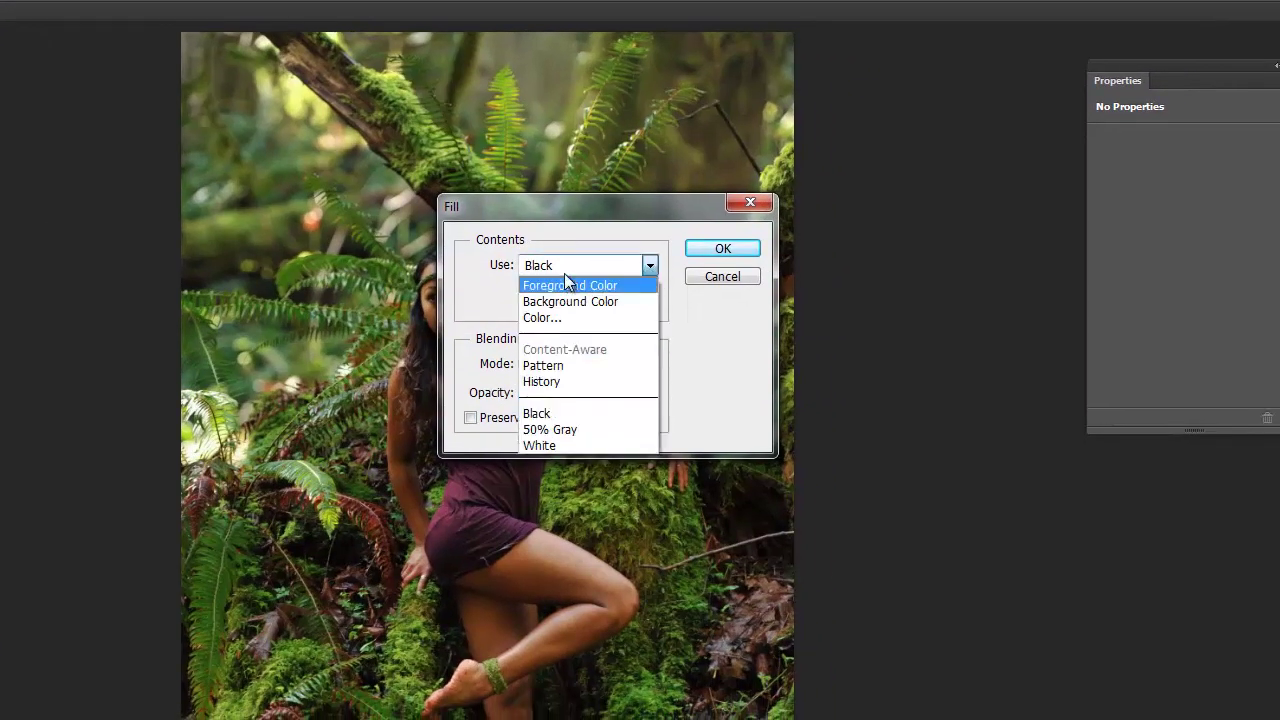
left_click(562, 414)
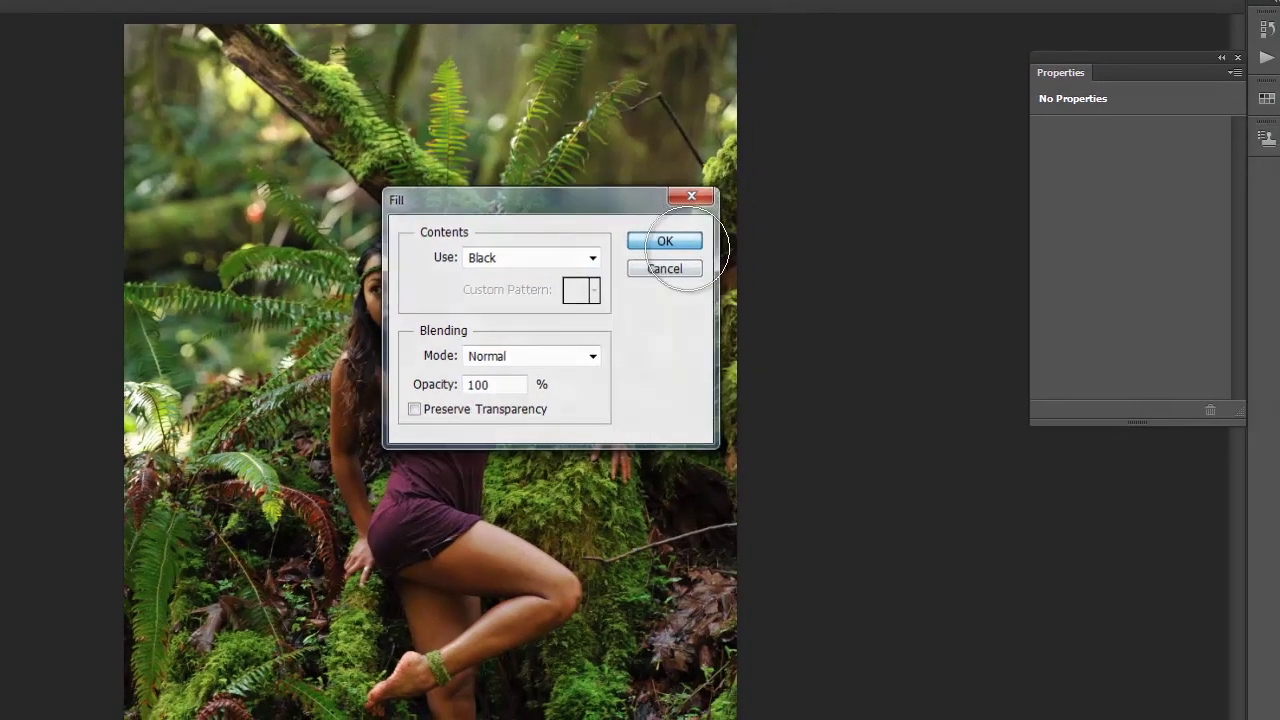
left_click(737, 252)
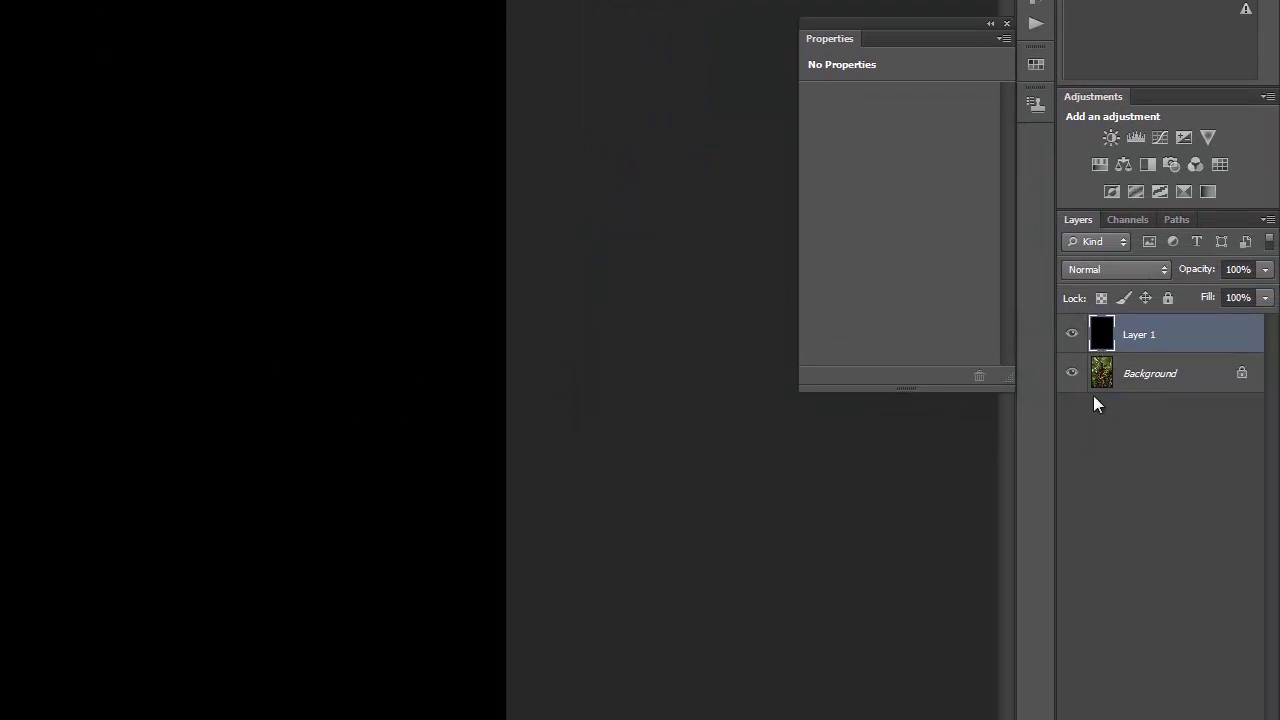
left_click(1072, 336)
left_click(1072, 336)
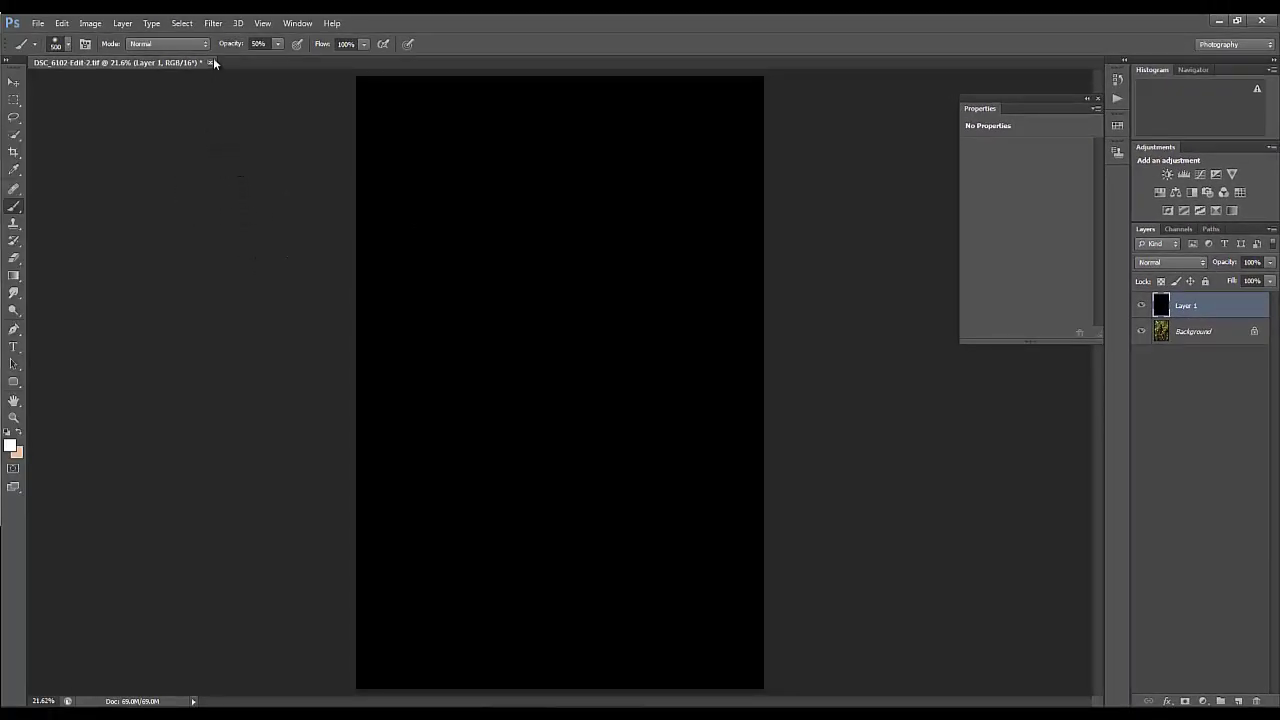
Step: Apply Add Noise to the black layer with an amount of 101.25%, Gaussian distribution and Monochromatic on
left_click(213, 23)
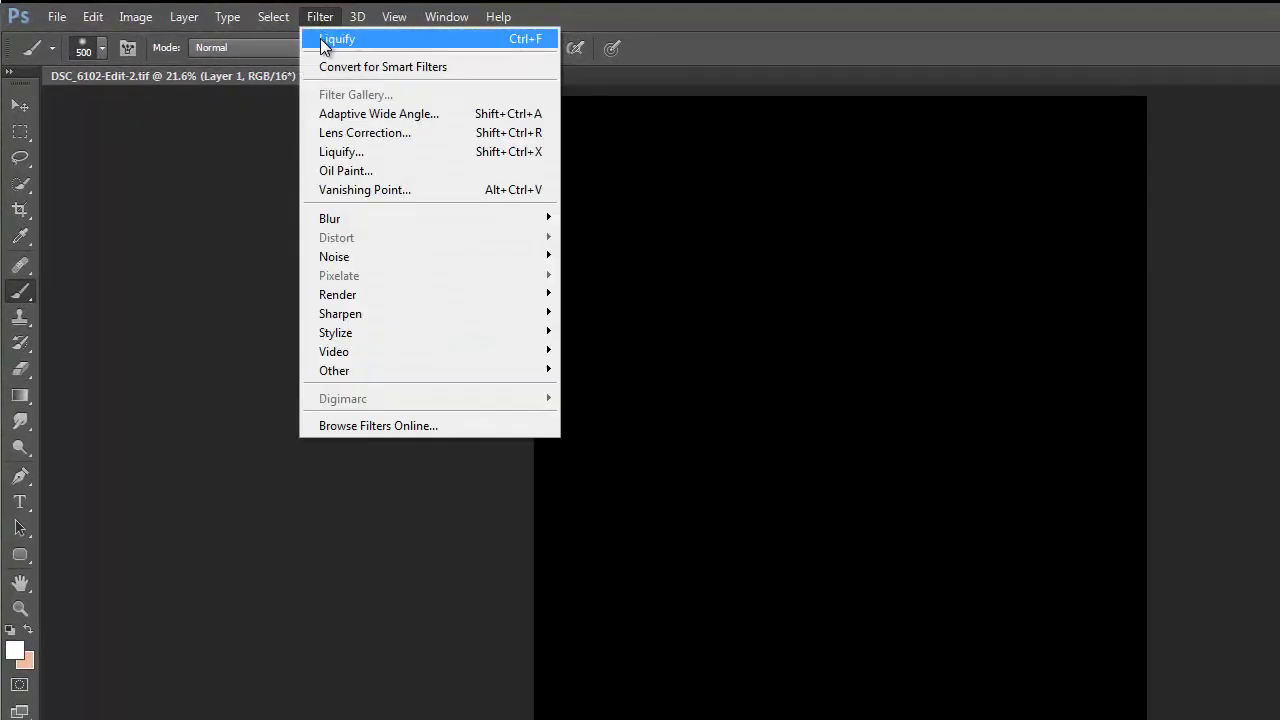
mouse_move(369, 259)
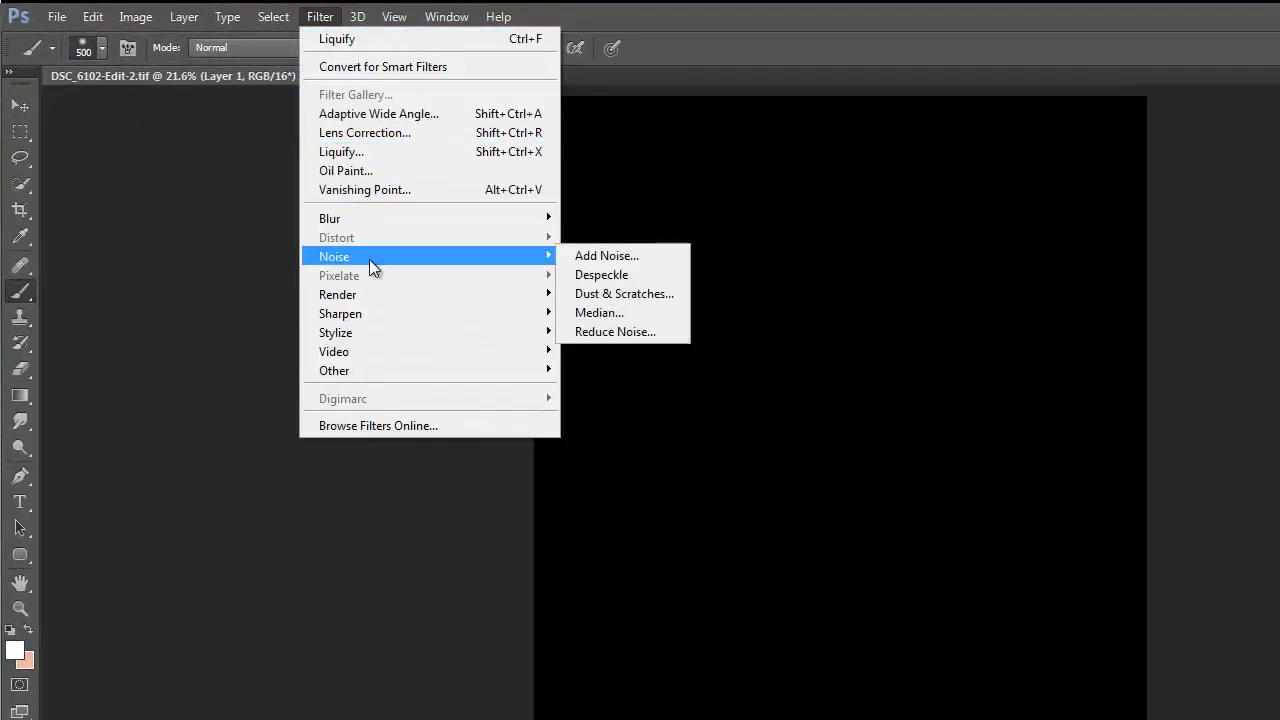
left_click(585, 258)
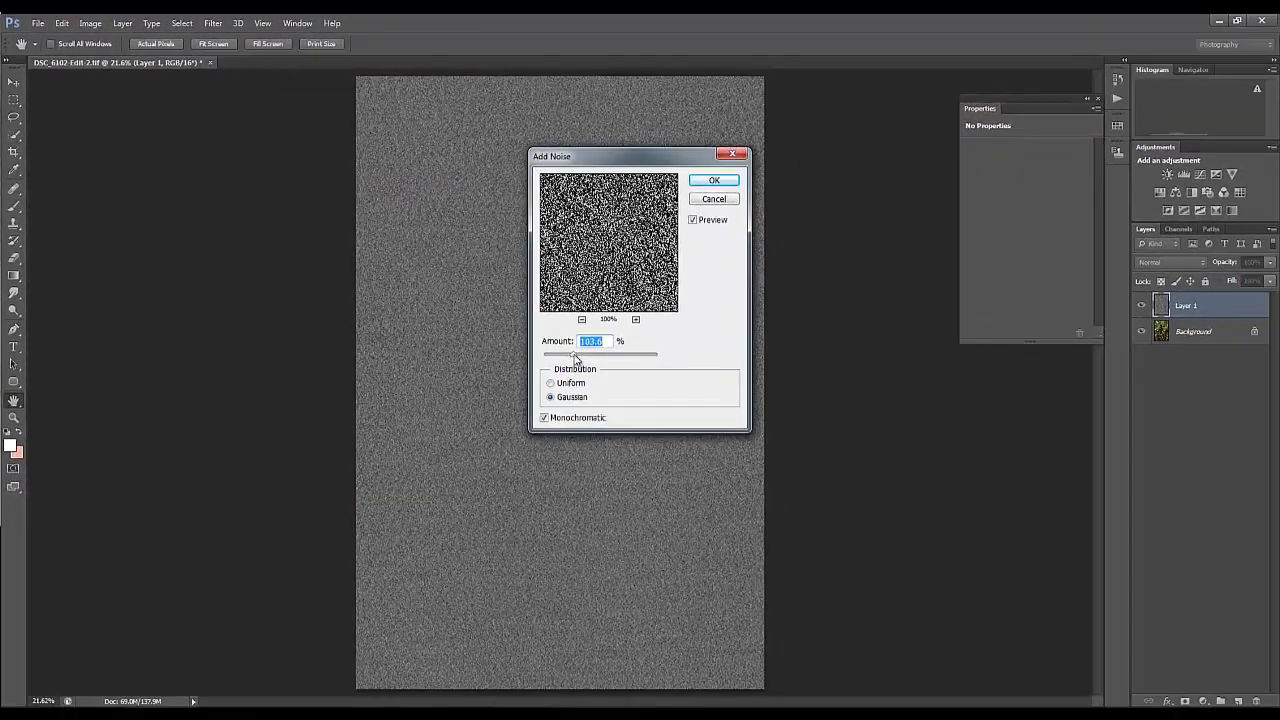
left_click_drag(575, 358, 575, 360)
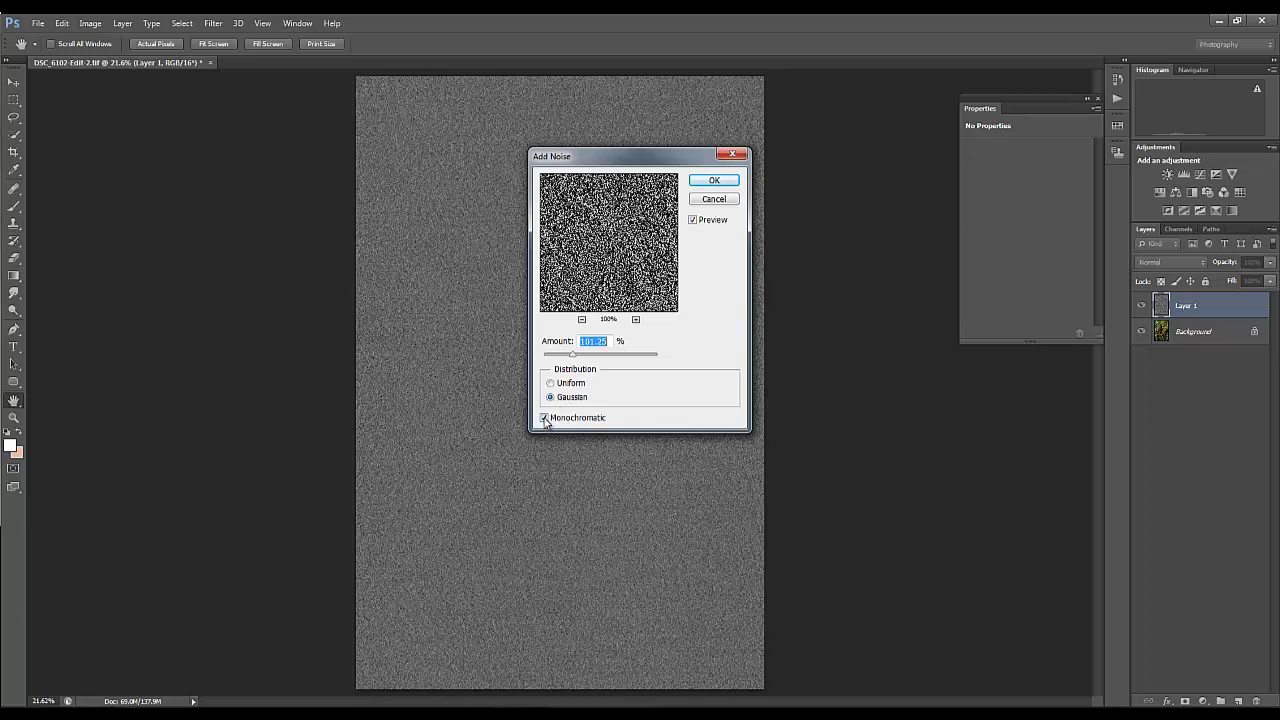
left_click(714, 180)
key("b")
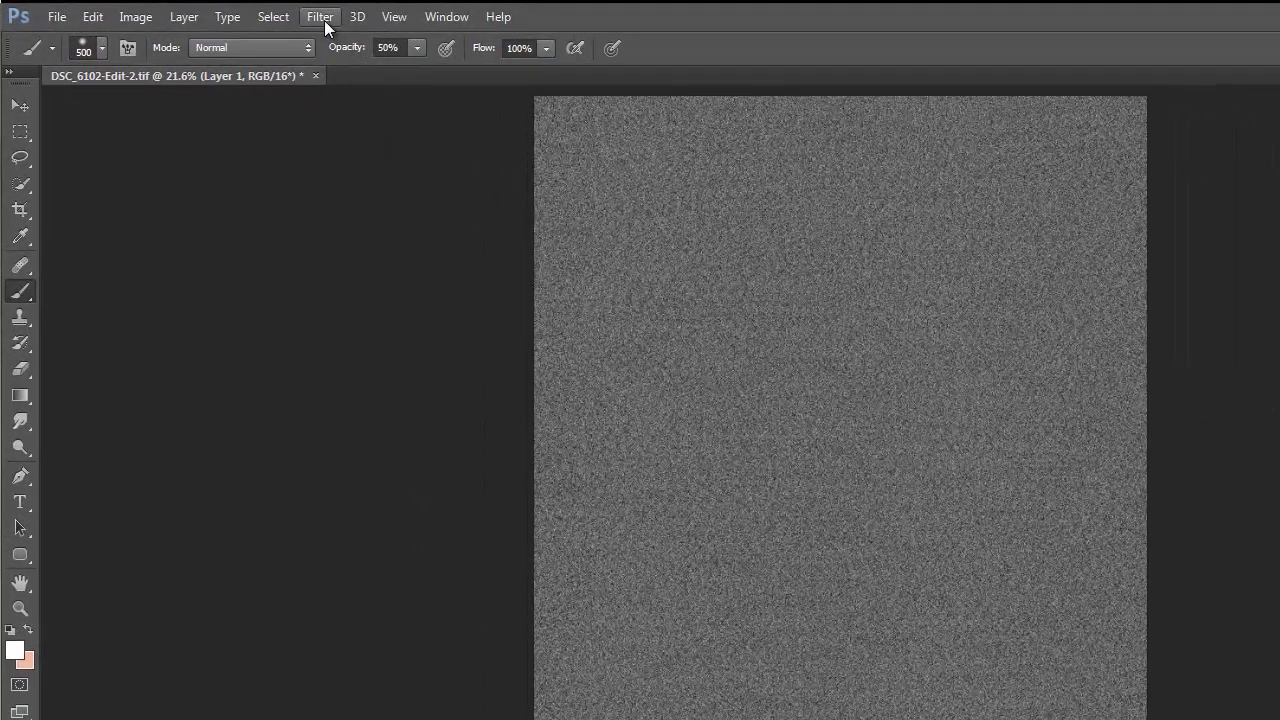
Step: Apply a Motion Blur to the noise layer with an angle of -82° and a distance of 111 pixels
left_click(324, 20)
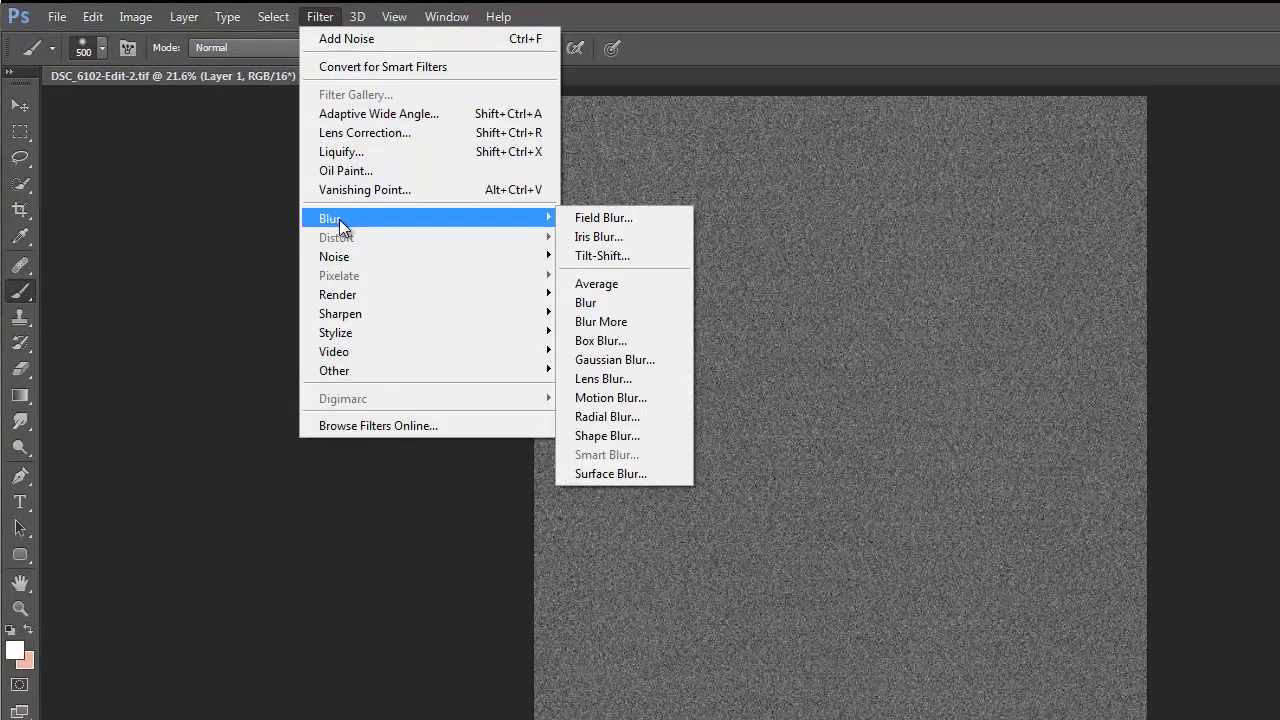
mouse_move(550, 217)
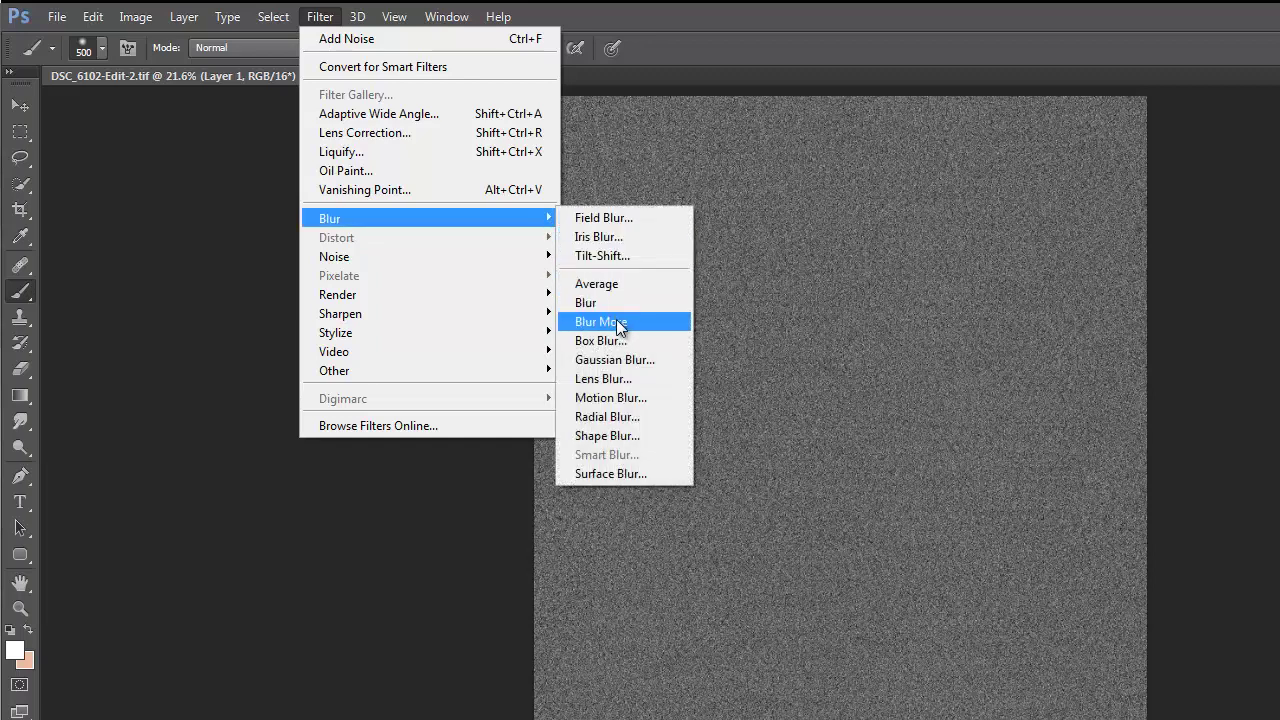
left_click(625, 397)
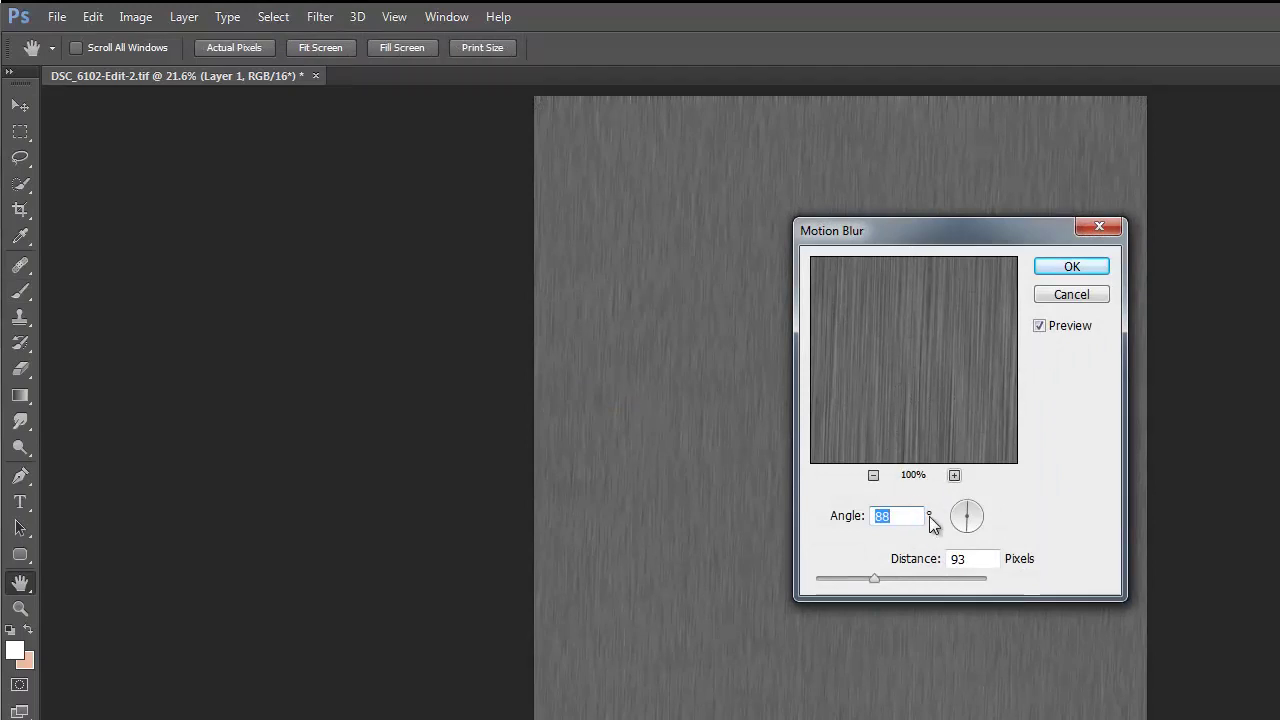
left_click_drag(966, 537, 965, 538)
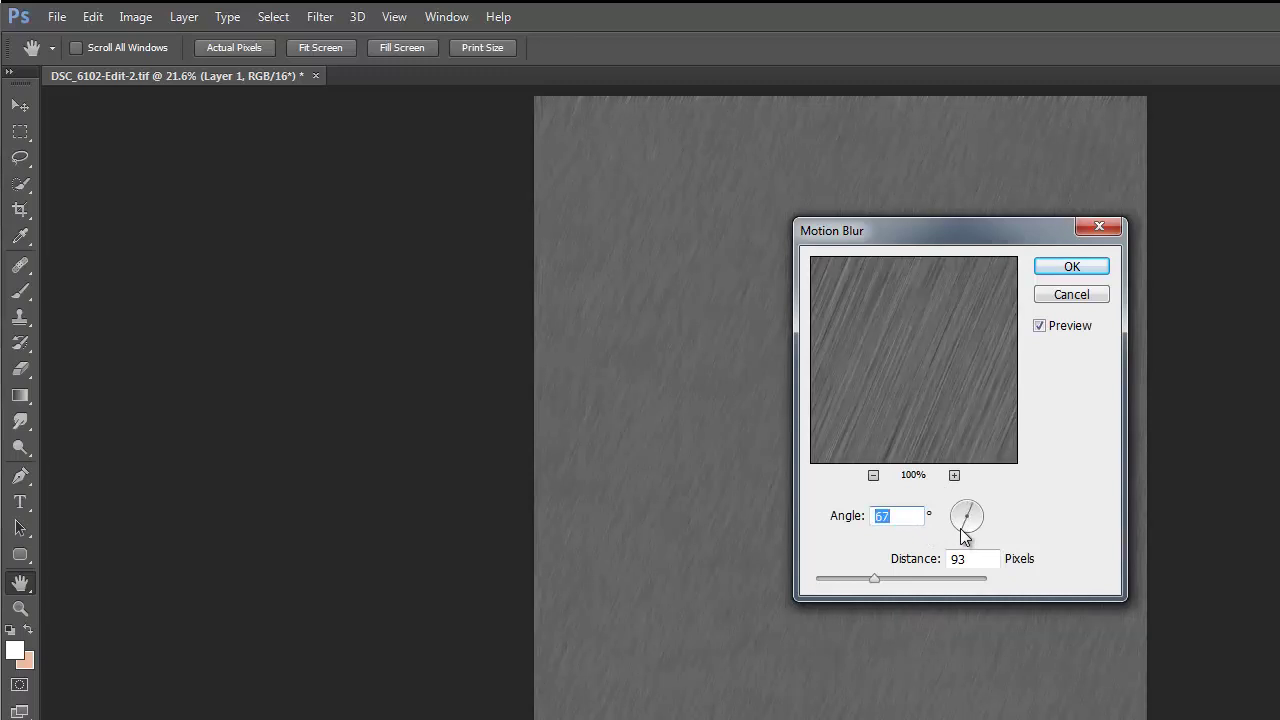
left_click_drag(963, 538, 968, 537)
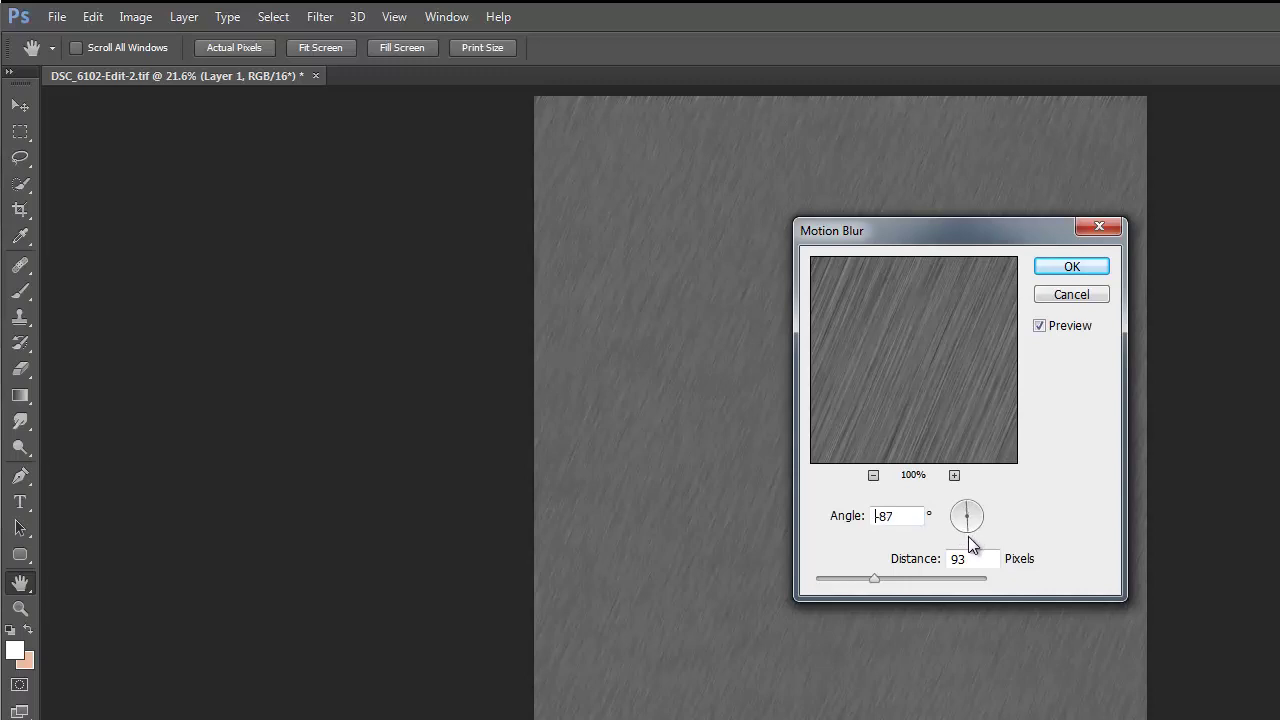
mouse_move(968, 543)
left_mouse_down()
mouse_move(982, 536)
mouse_move(967, 514)
mouse_move(970, 533)
left_mouse_up()
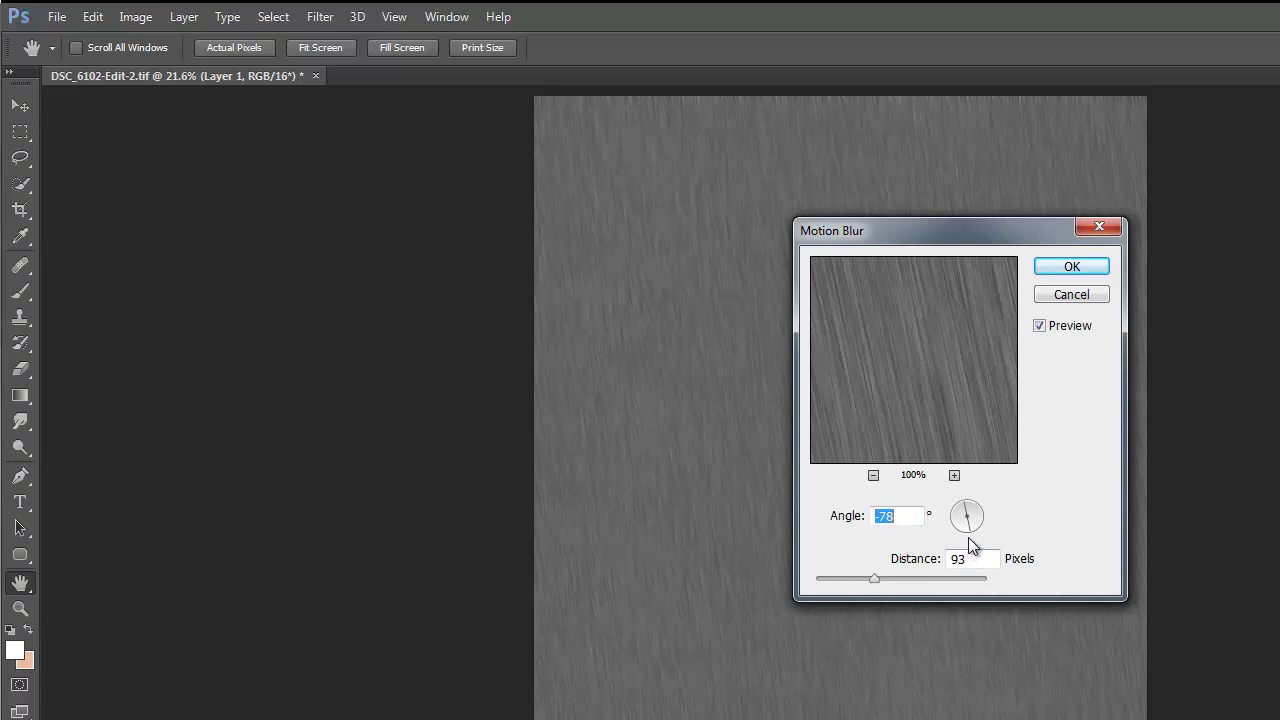
left_click_drag(970, 537, 973, 540)
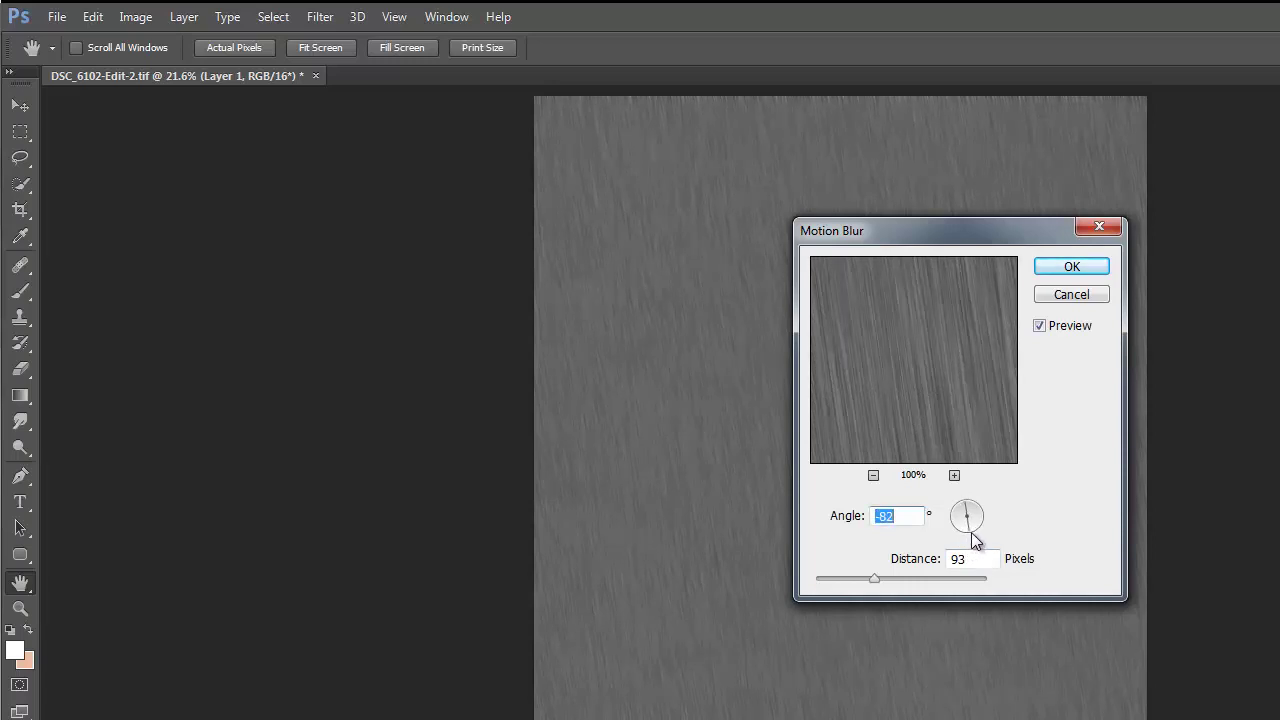
left_click_drag(875, 579, 878, 581)
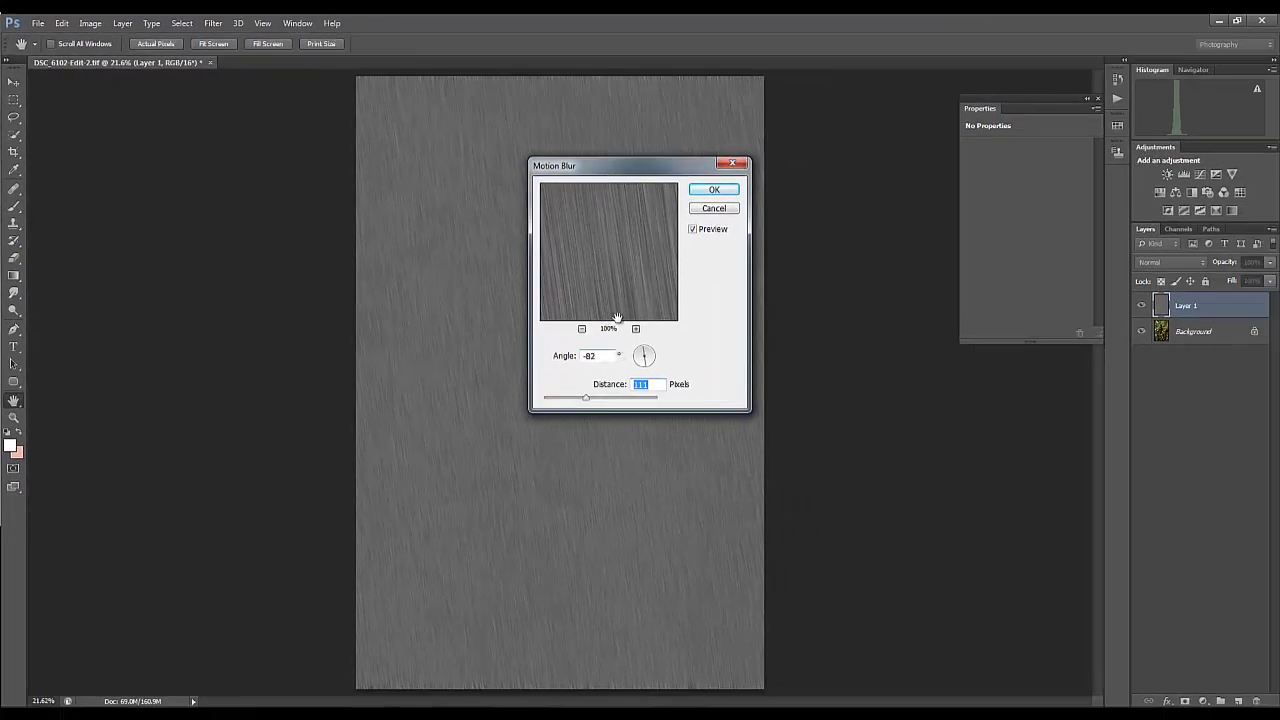
left_click(715, 190)
key("b")
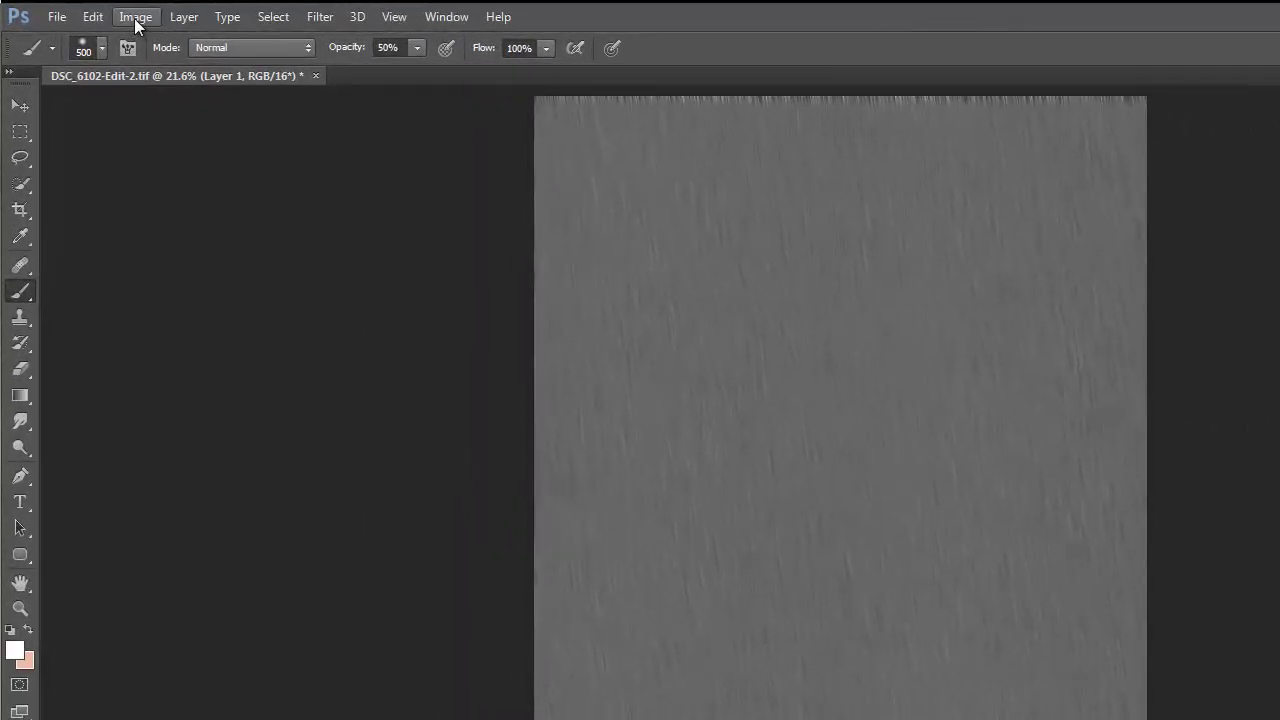
Step: Apply Levels to the blurred layer, setting the white input to 107 and raising the black input to leave bright rain streaks on black
left_click(135, 22)
mouse_move(147, 70)
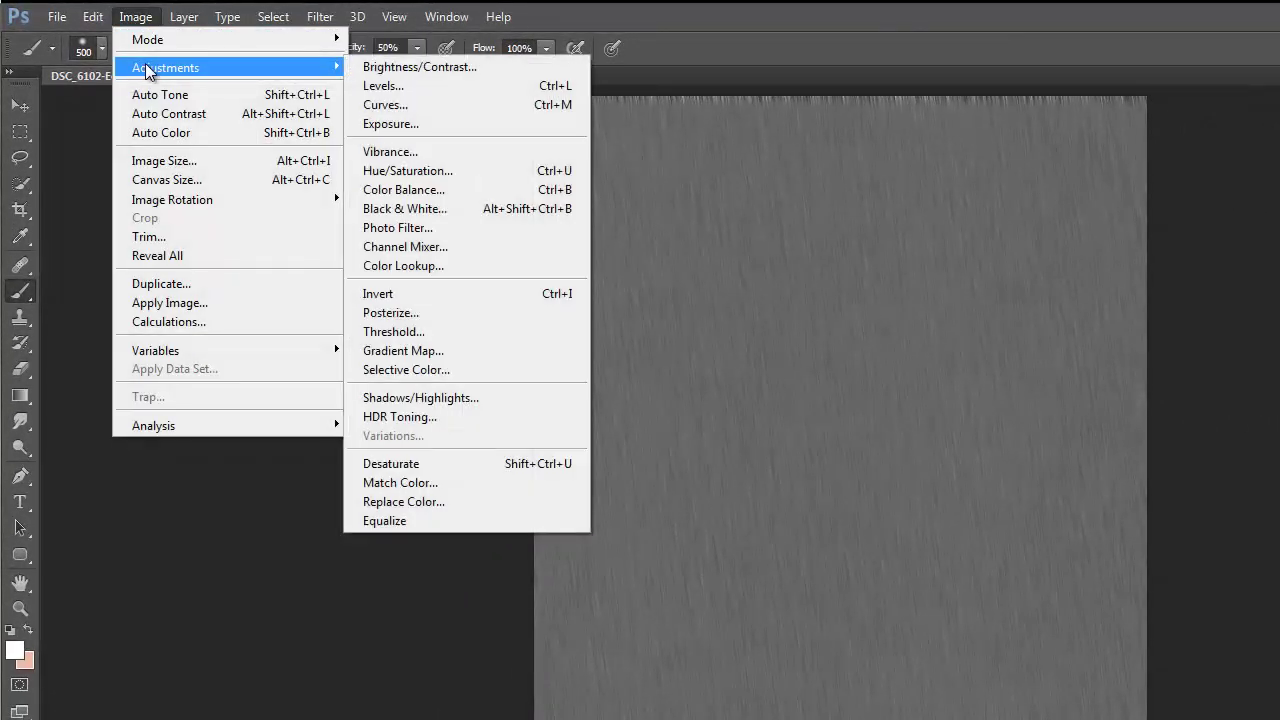
left_click(383, 86)
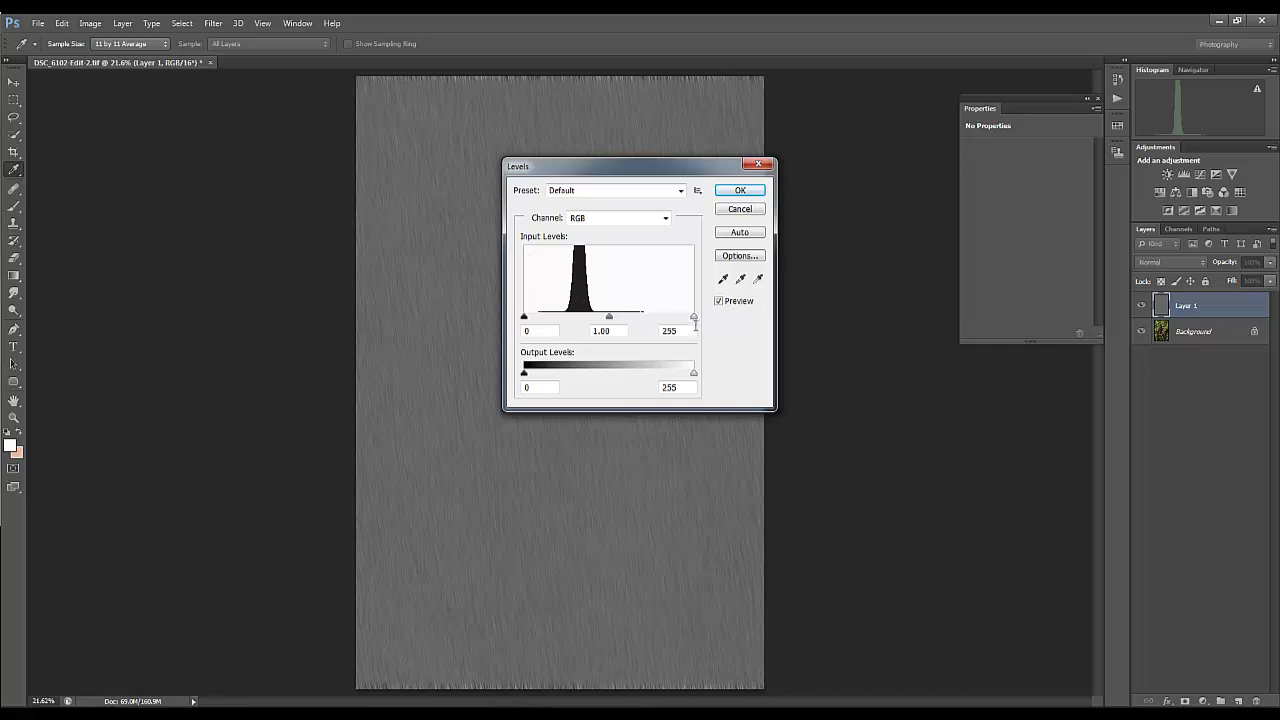
left_click_drag(694, 318, 571, 296)
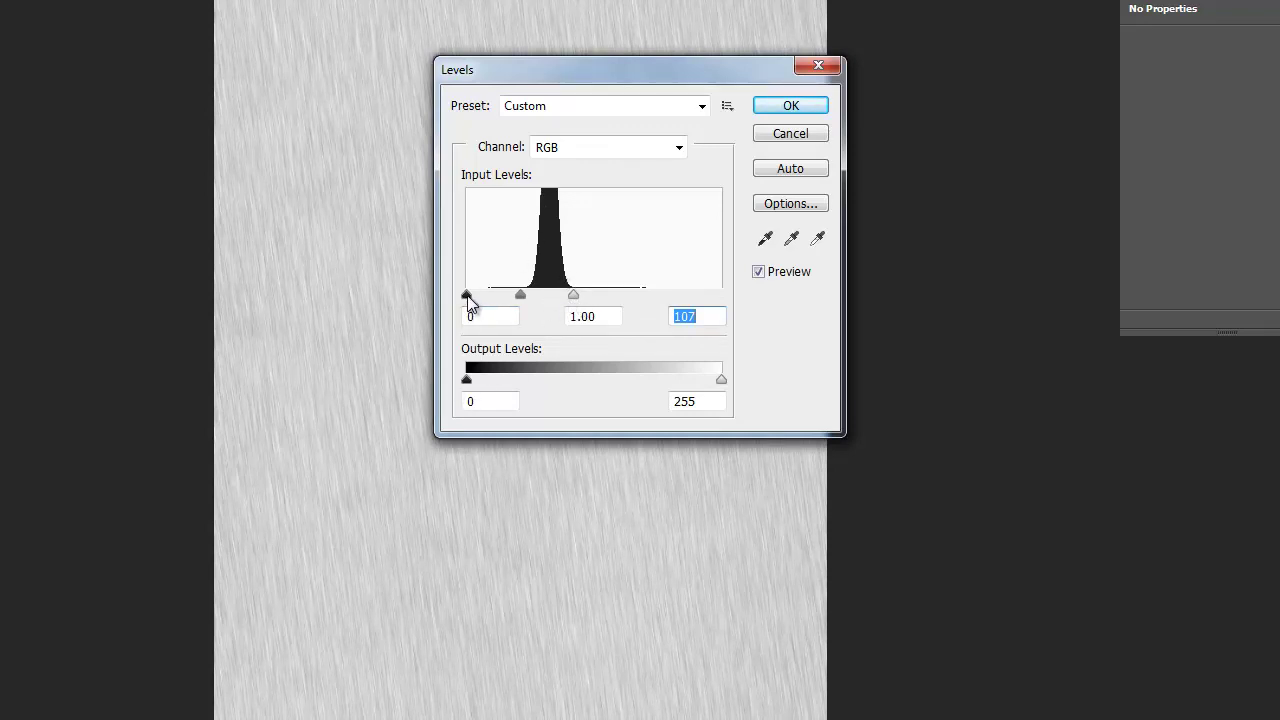
left_click_drag(468, 297, 552, 297)
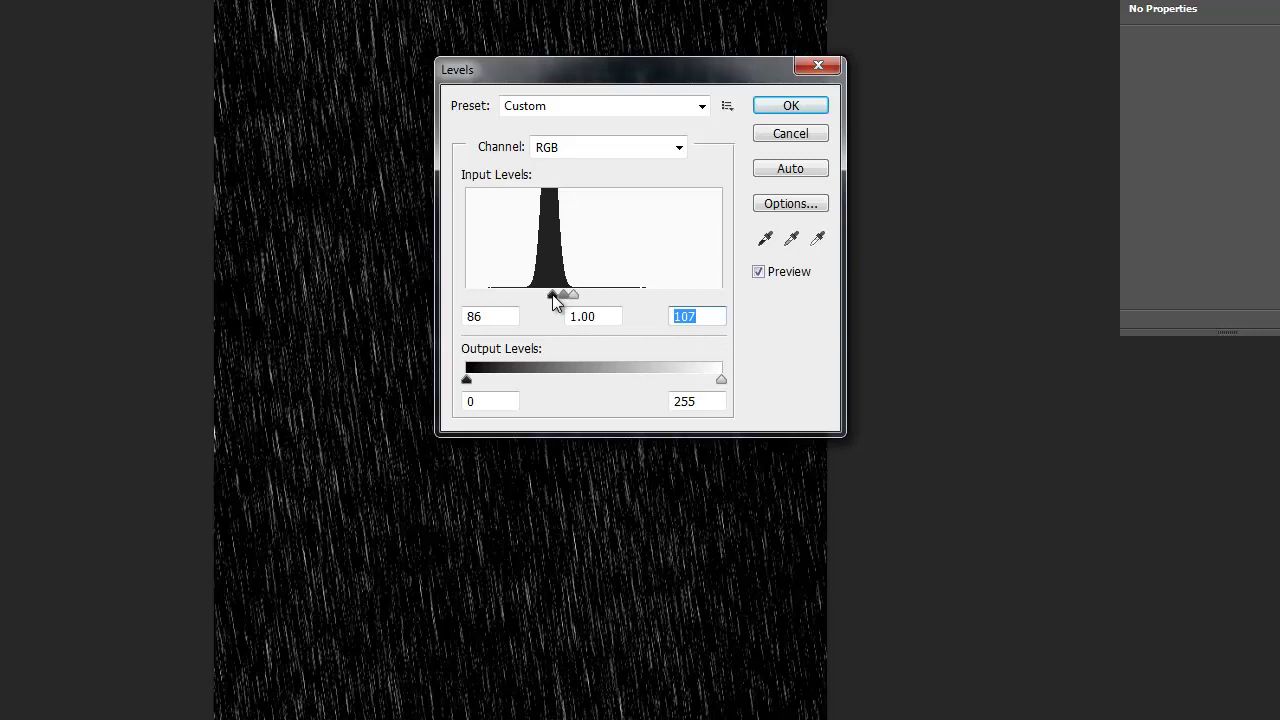
left_click_drag(556, 302, 565, 296)
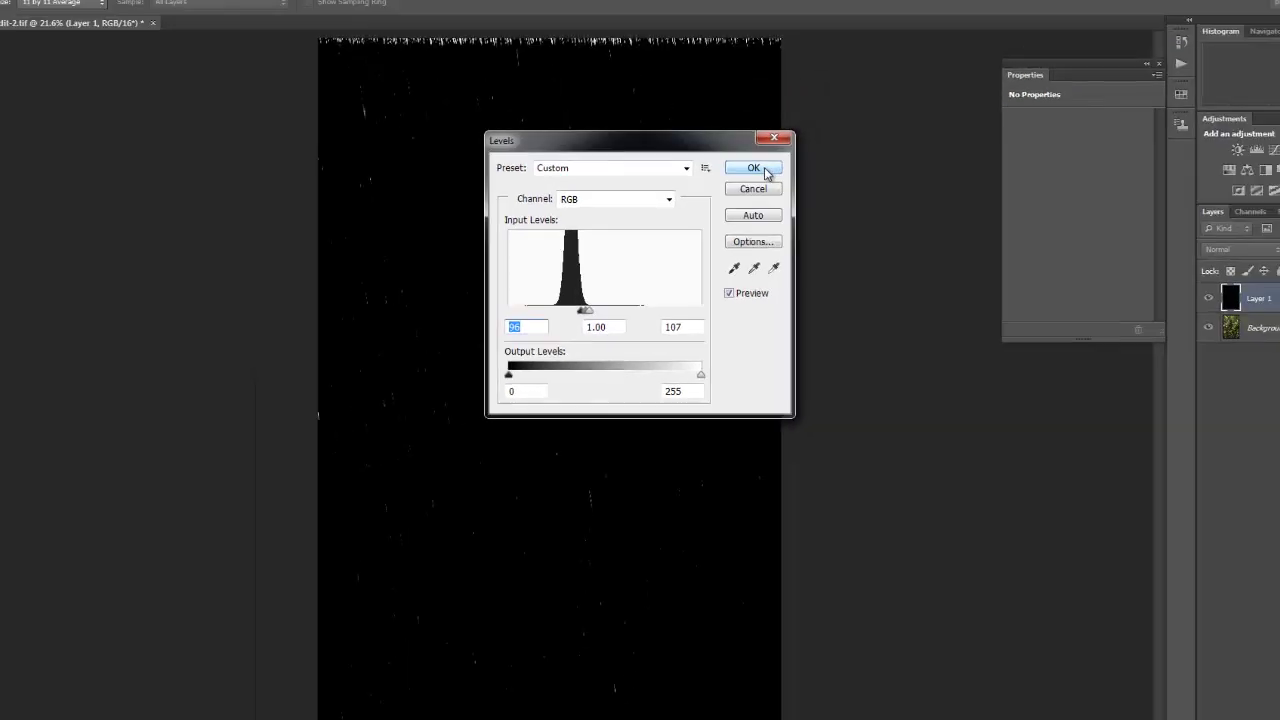
left_click(764, 171)
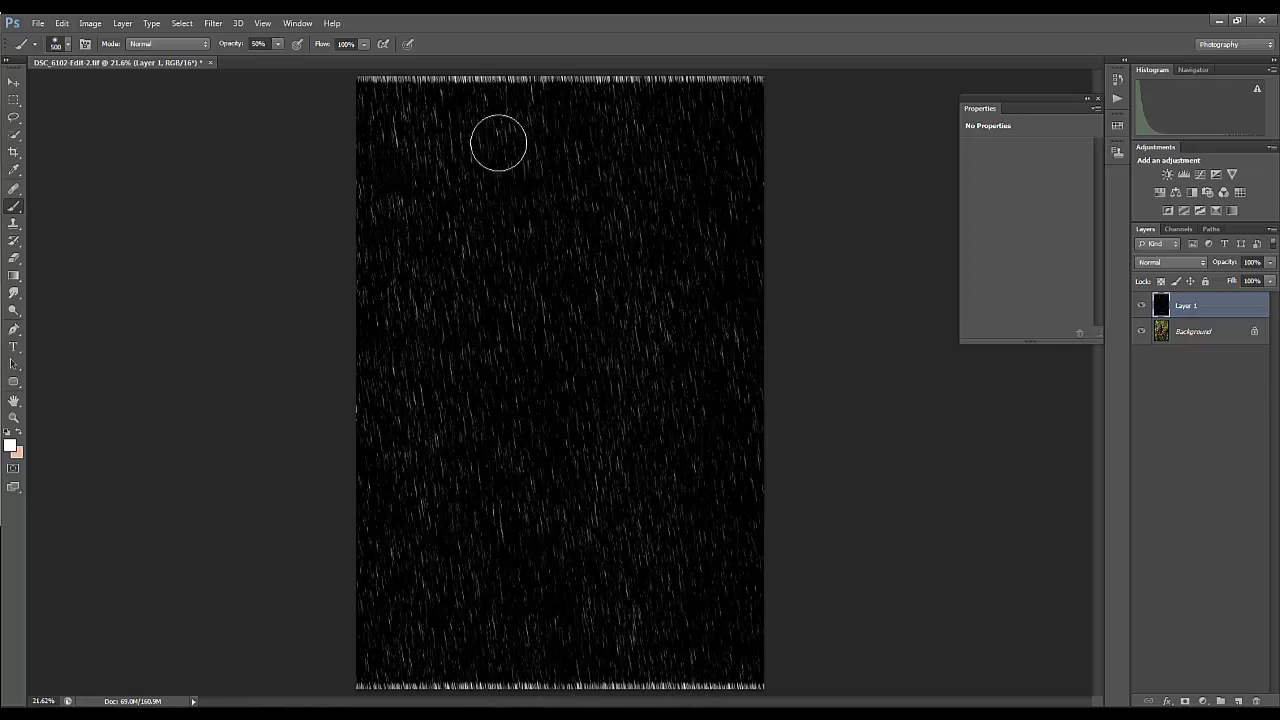
Step: Free-transform the rain layer to about 184% width and 110% height, pushing its uneven edge streaks outside the canvas
key("ctrl+t")
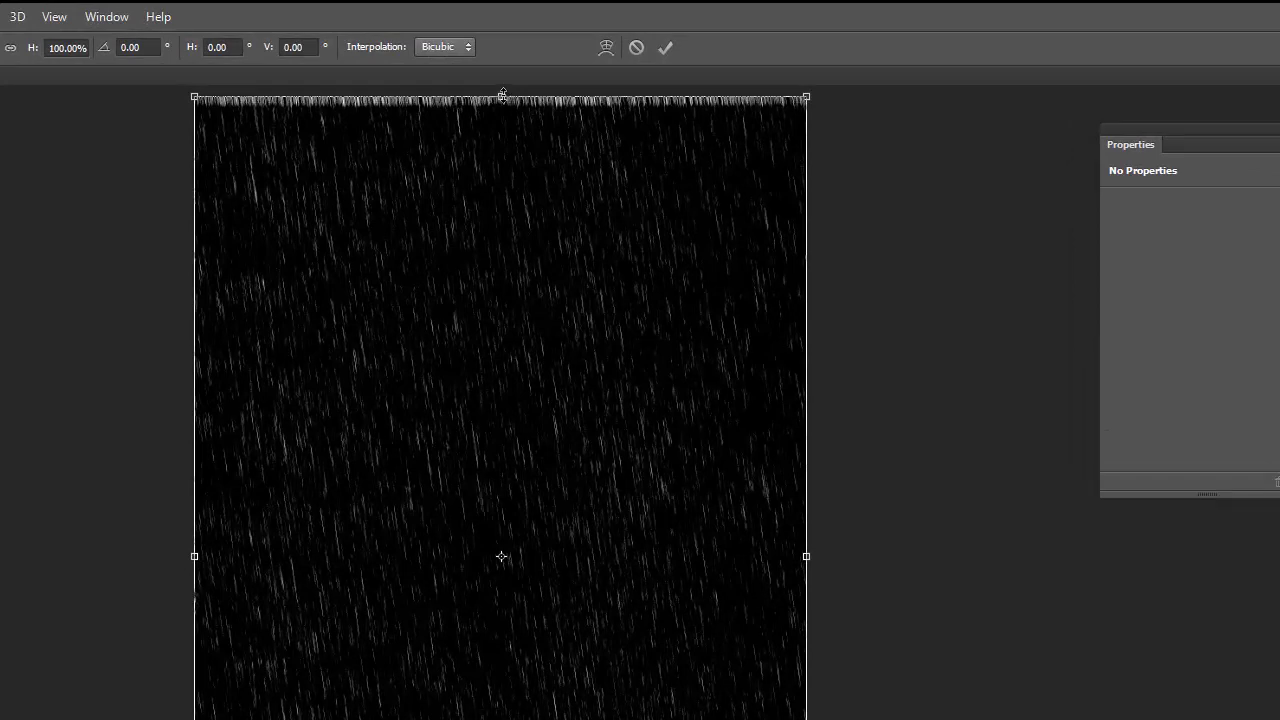
left_click(501, 96)
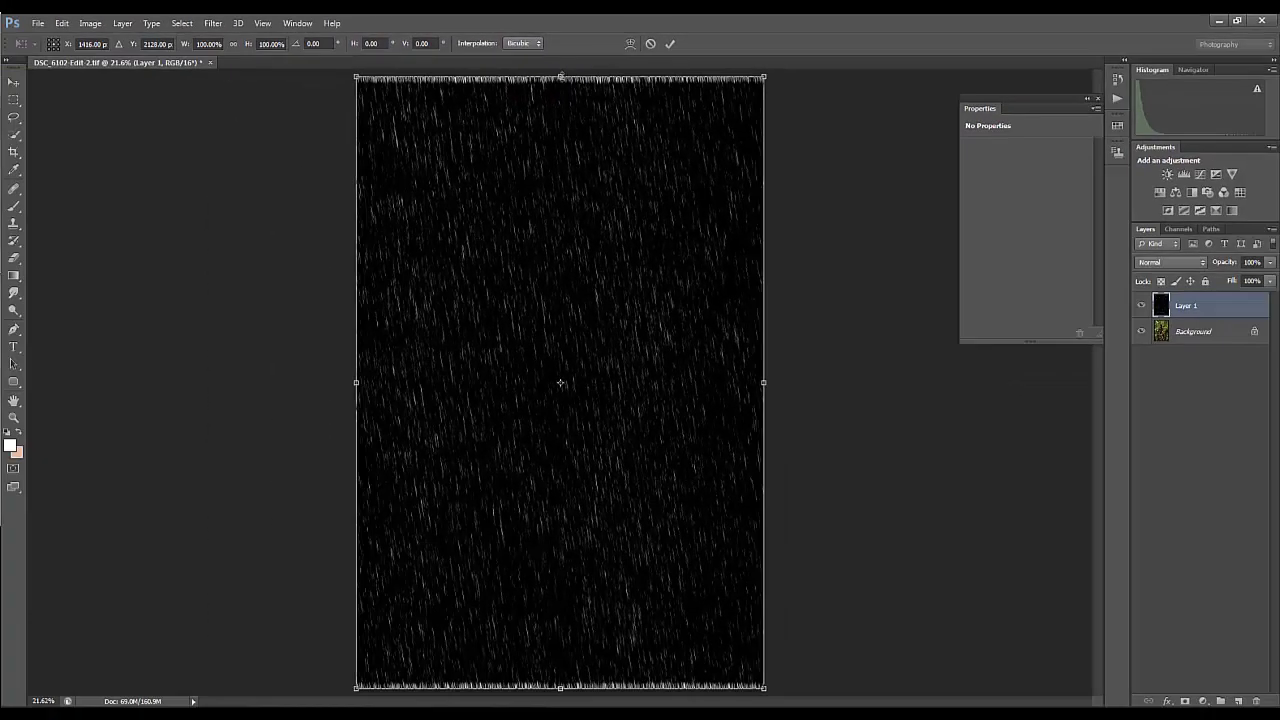
left_click_drag(560, 76, 560, 58)
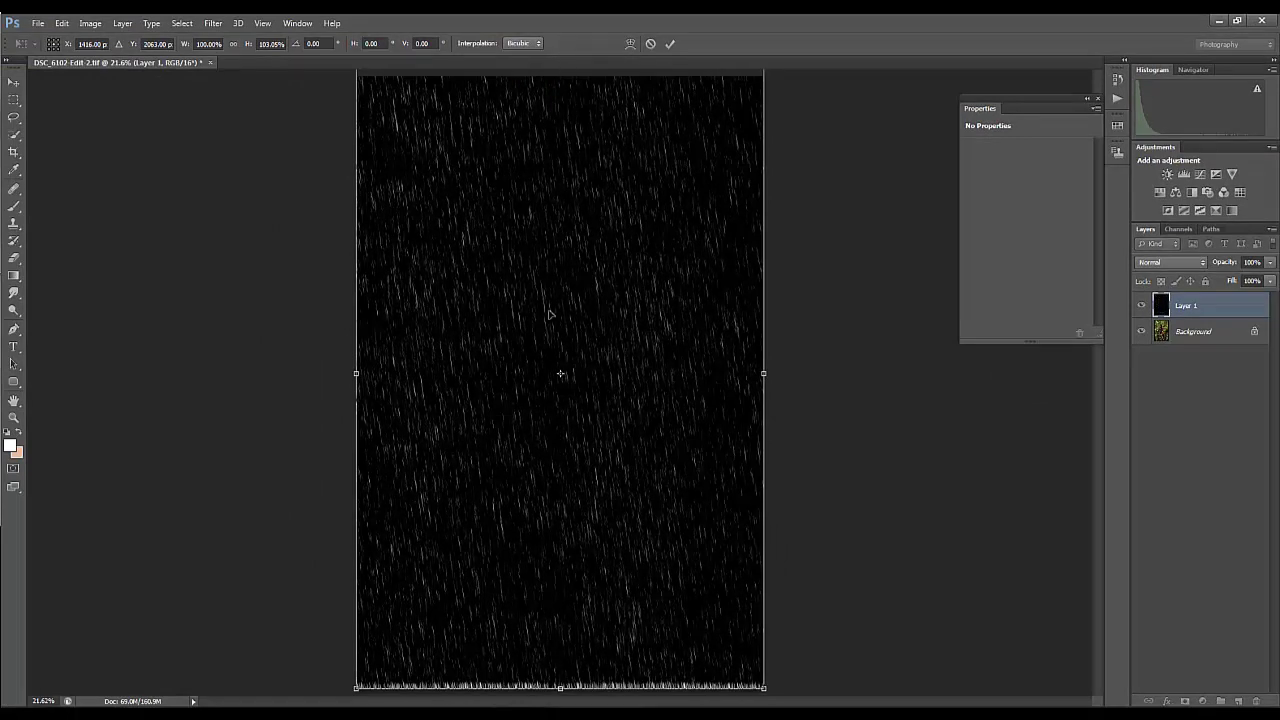
left_click_drag(560, 688, 560, 719)
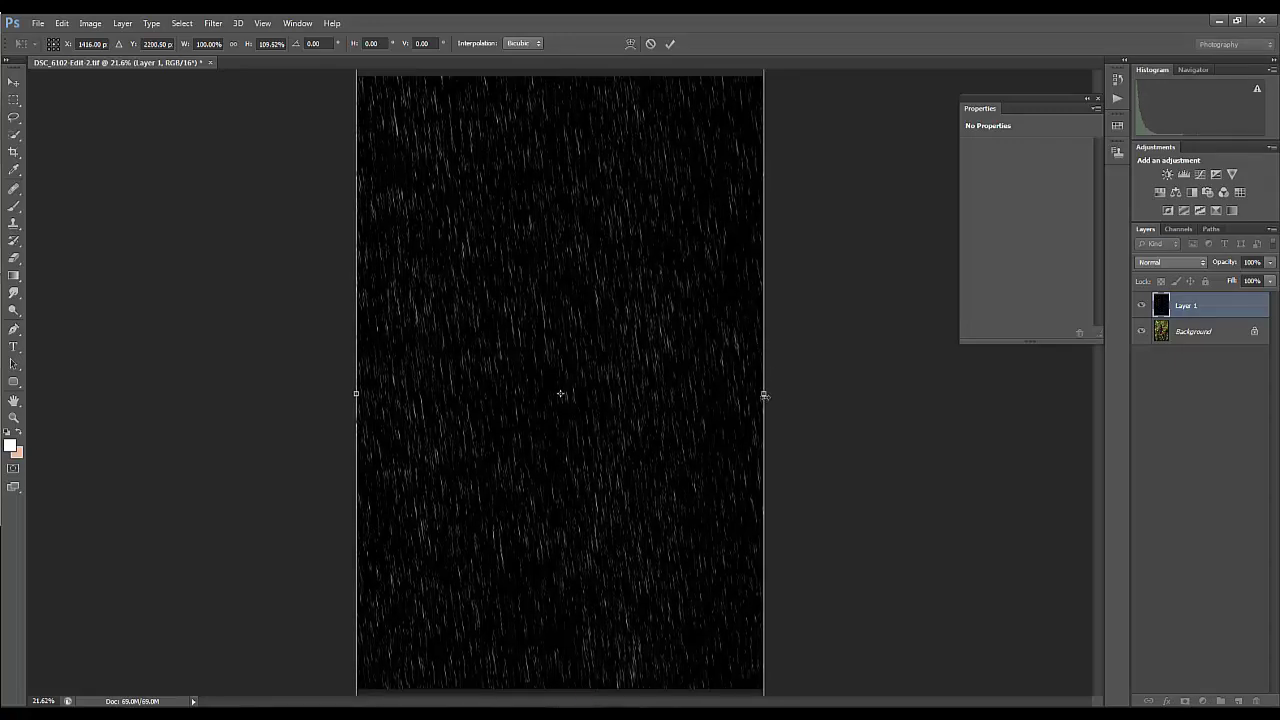
left_click_drag(765, 395, 893, 400)
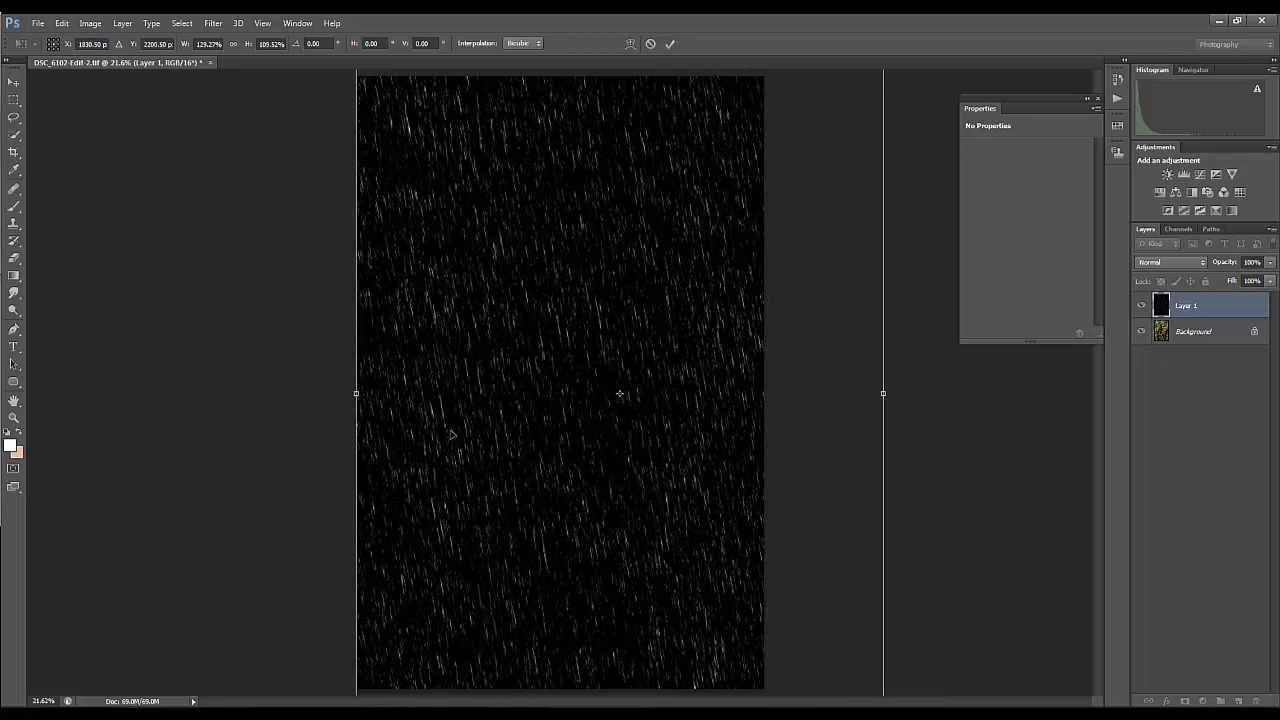
left_click_drag(356, 393, 228, 394)
left_click_drag(883, 395, 943, 394)
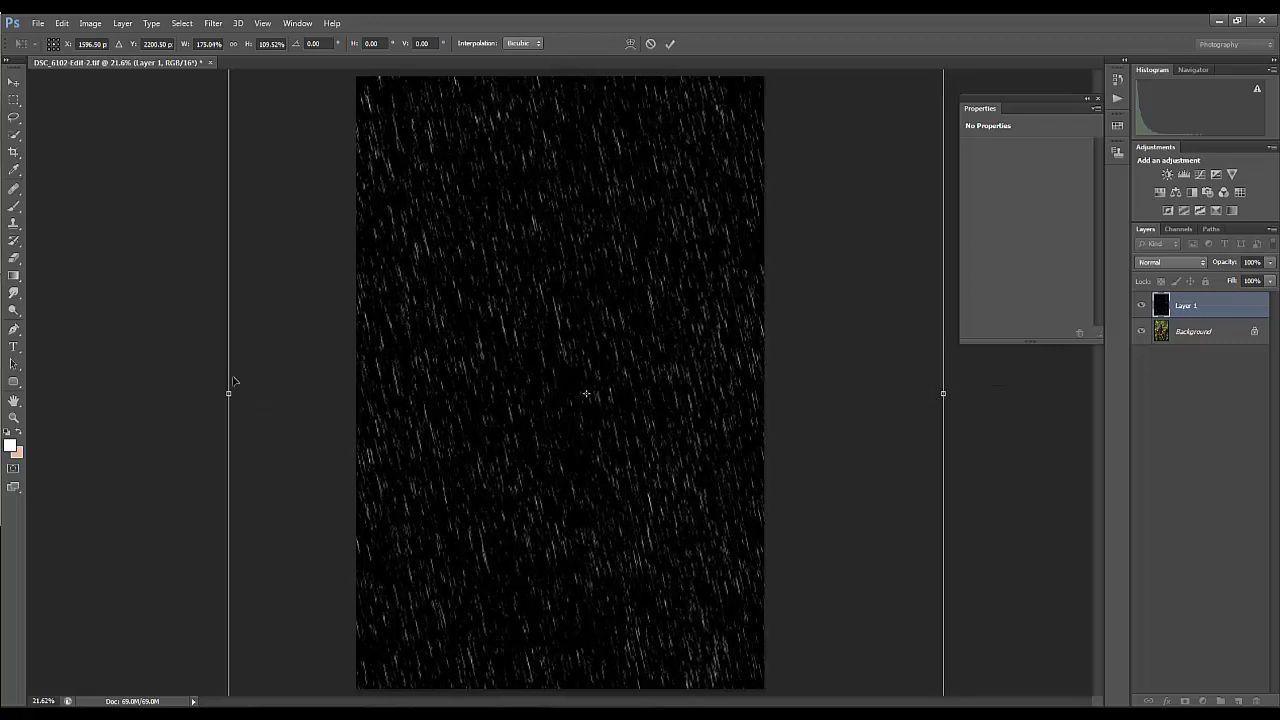
left_click_drag(229, 394, 191, 394)
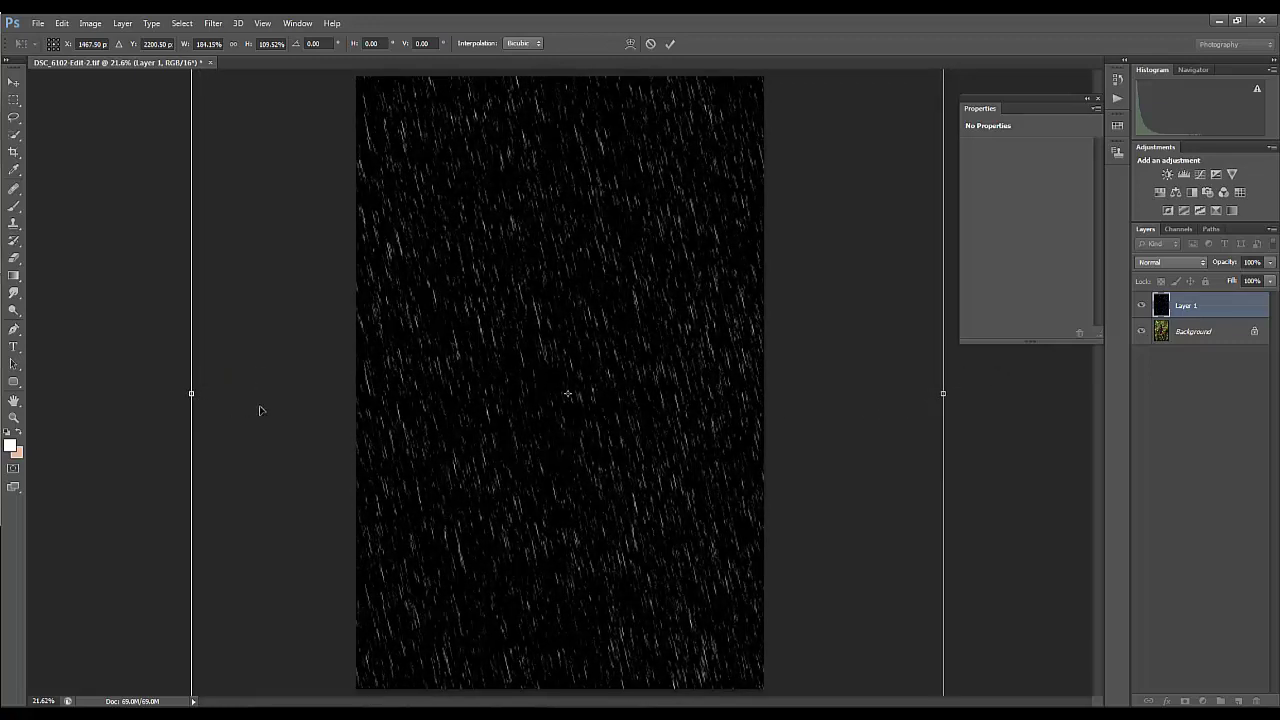
left_click(670, 43)
key("b")
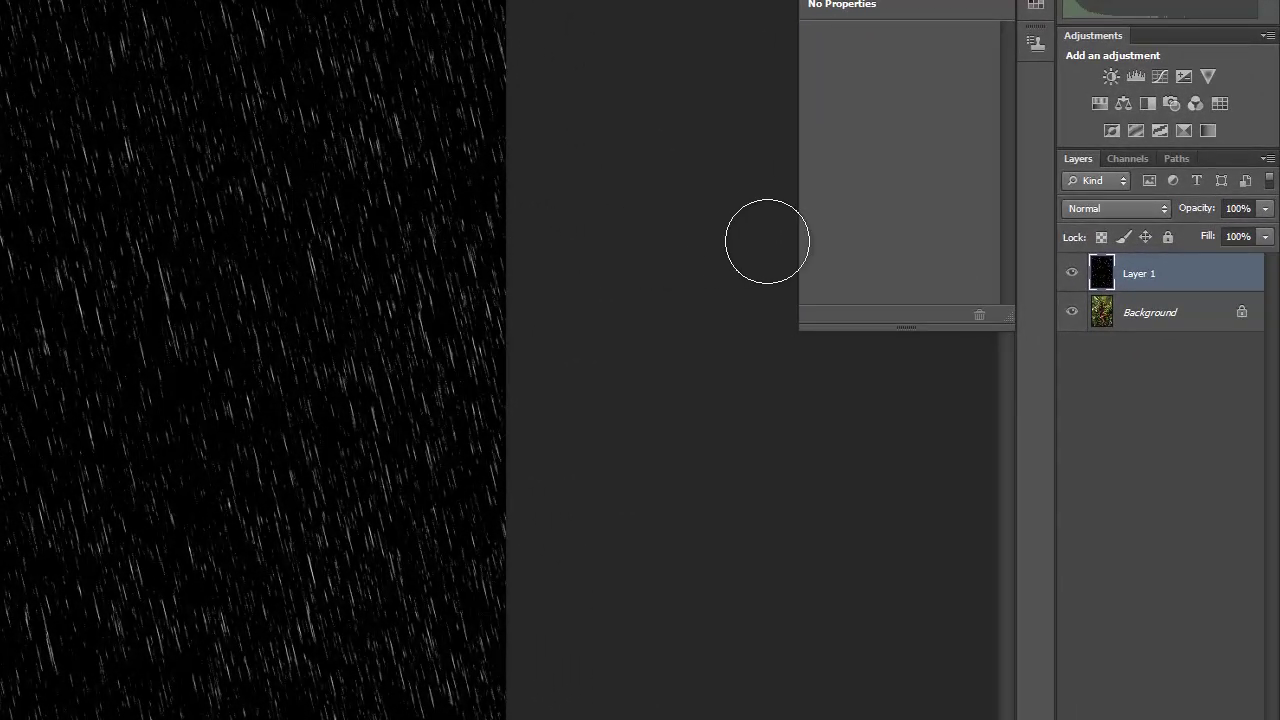
Step: Set the rain layer's blend mode to Screen so the rain streaks overlay the portrait
left_click(1163, 211)
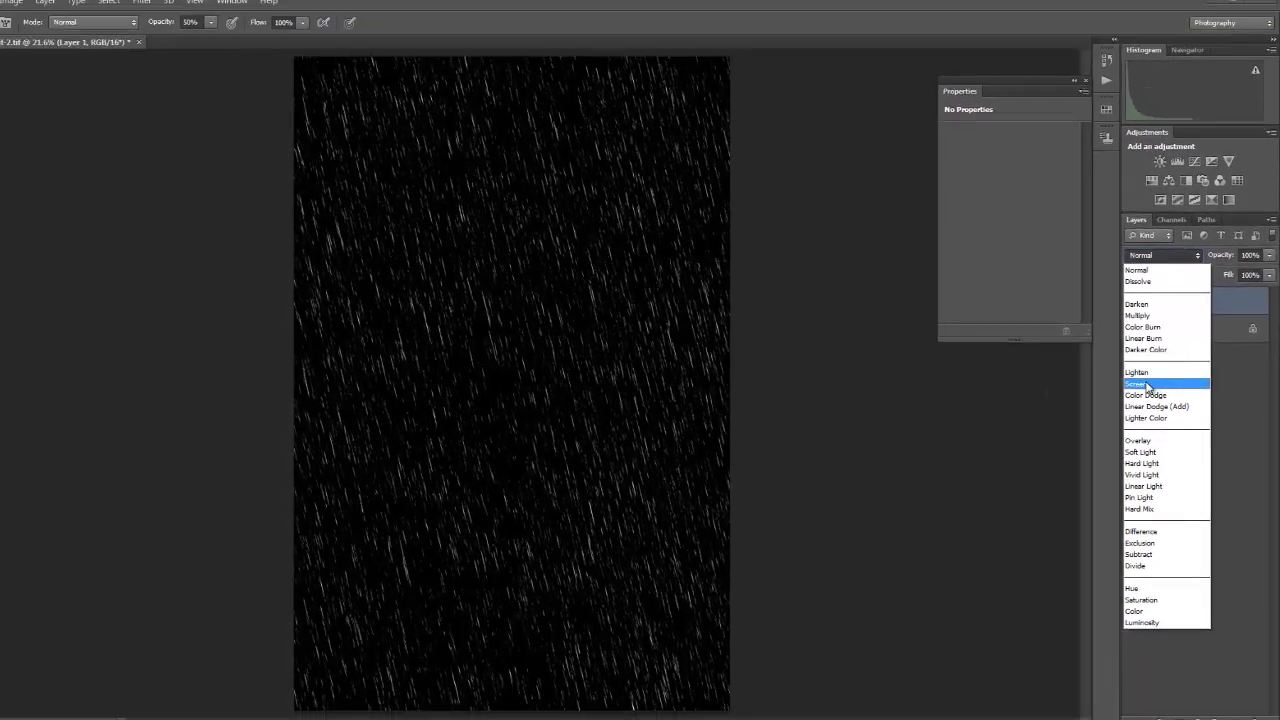
left_click(1080, 389)
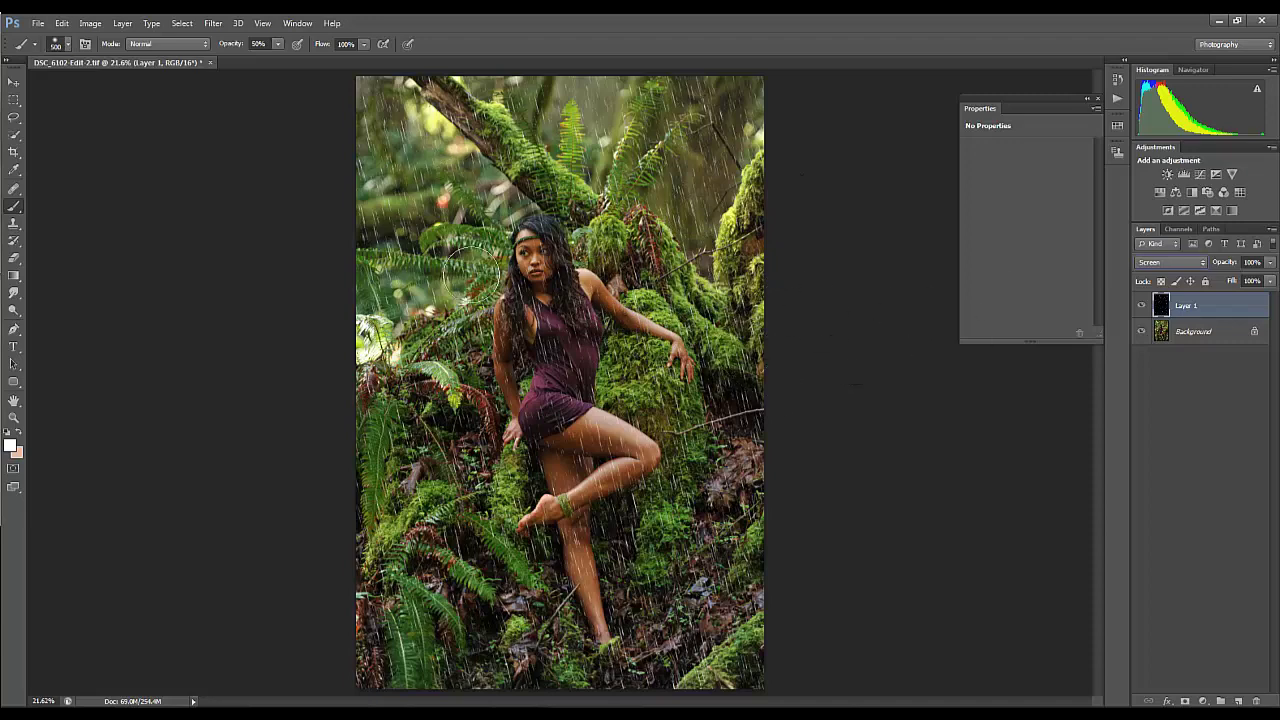
Step: Soften the rain streaks on the rain layer with a Gaussian Blur at a radius of 2.8 pixels
left_click(14, 419)
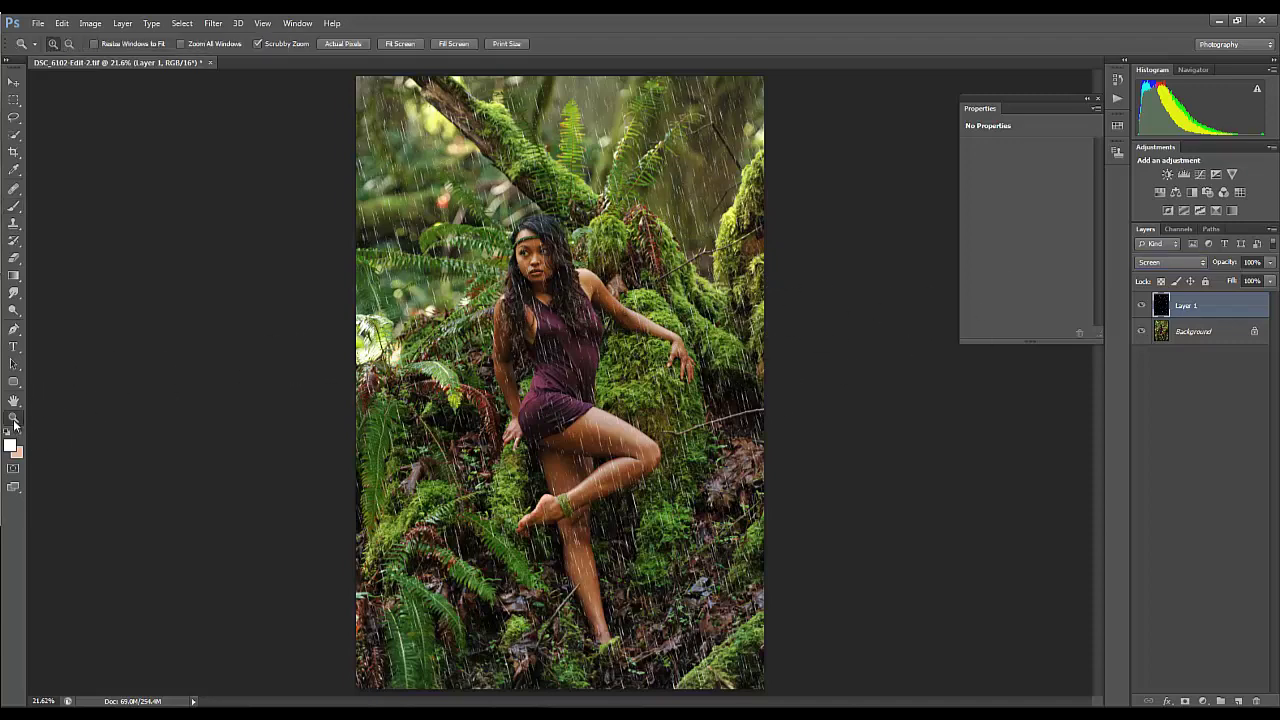
double_click(14, 419)
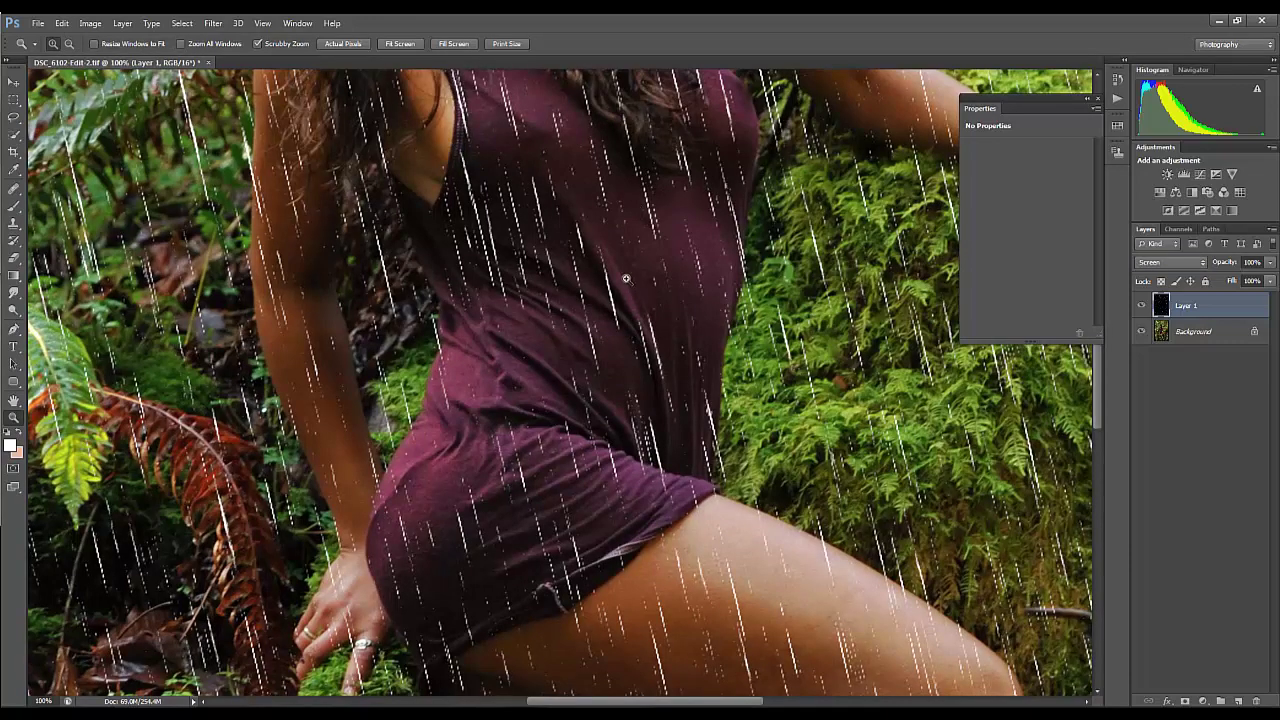
left_click(213, 23)
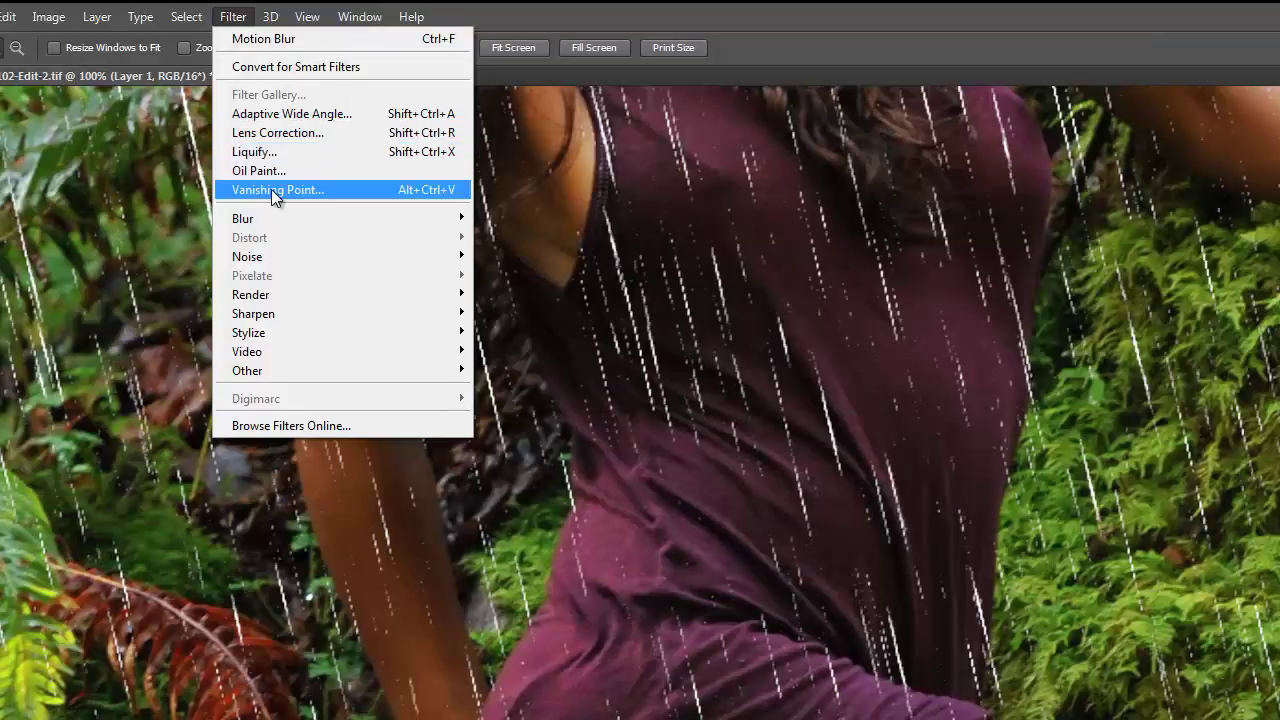
mouse_move(144, 100)
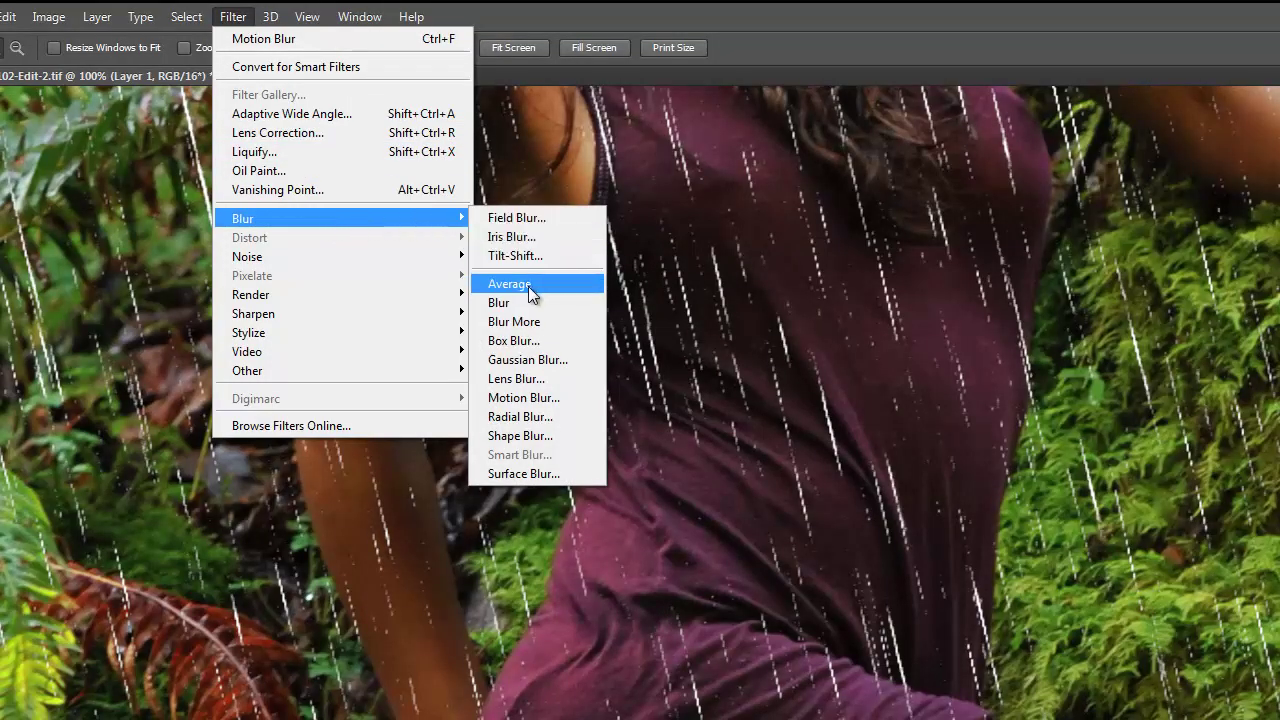
left_click(543, 362)
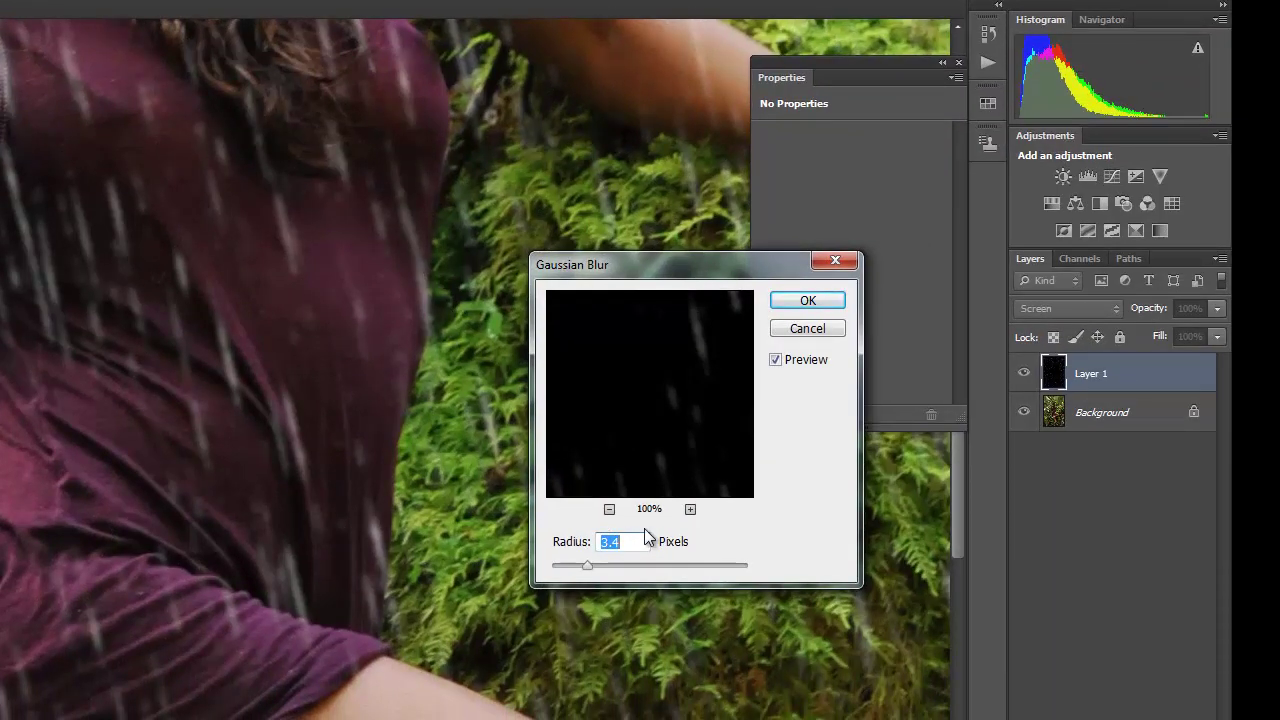
key("Down")
key("Down")
key("Down")
key("Down")
key("Down")
key("Down")
key("Down")
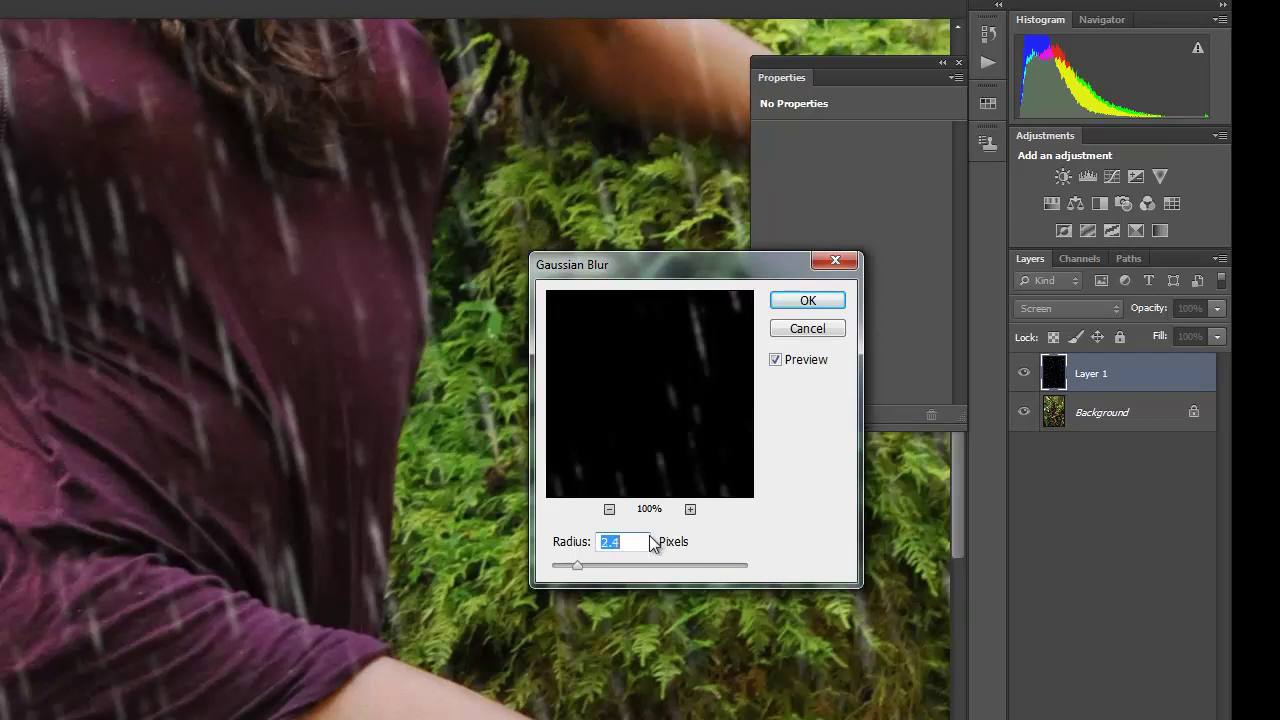
key("Down")
key("Down")
key("Down")
key("Down")
key("Down")
key("Down")
key("Down")
key("Down")
key("Down")
key("Down")
key("Down")
key("Down")
key("Down")
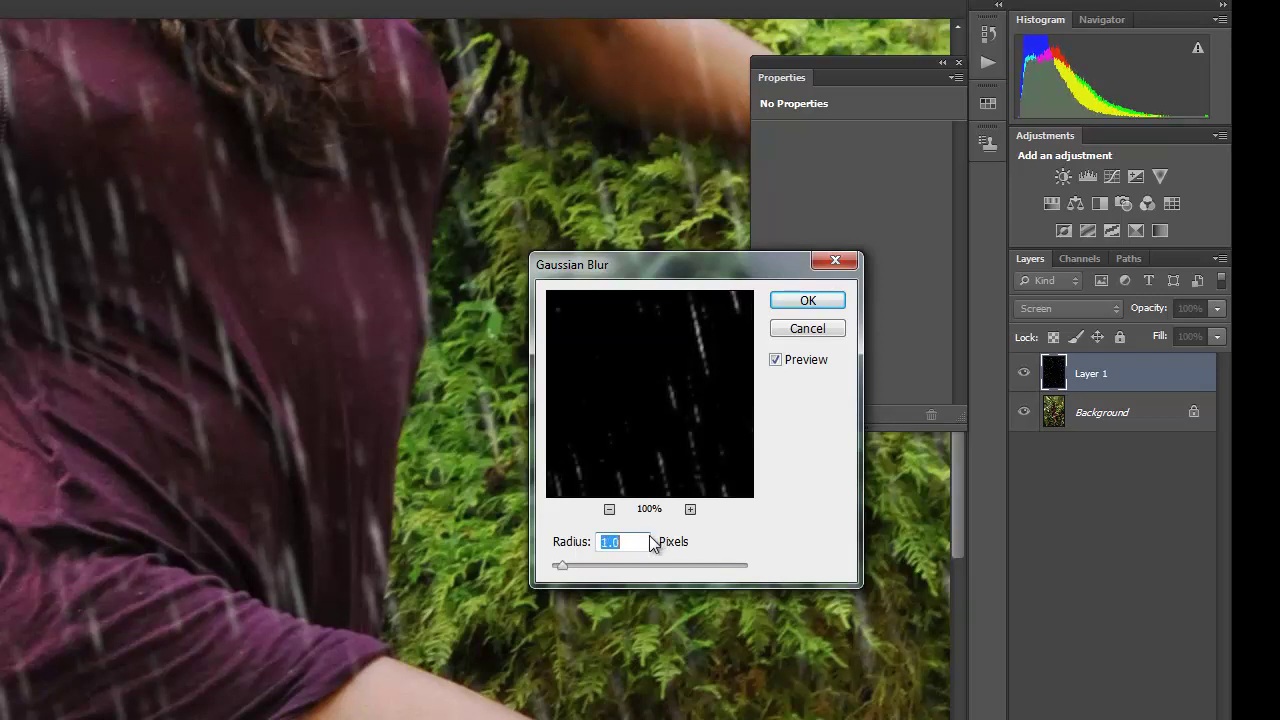
key("Up")
key("Up")
key("Up")
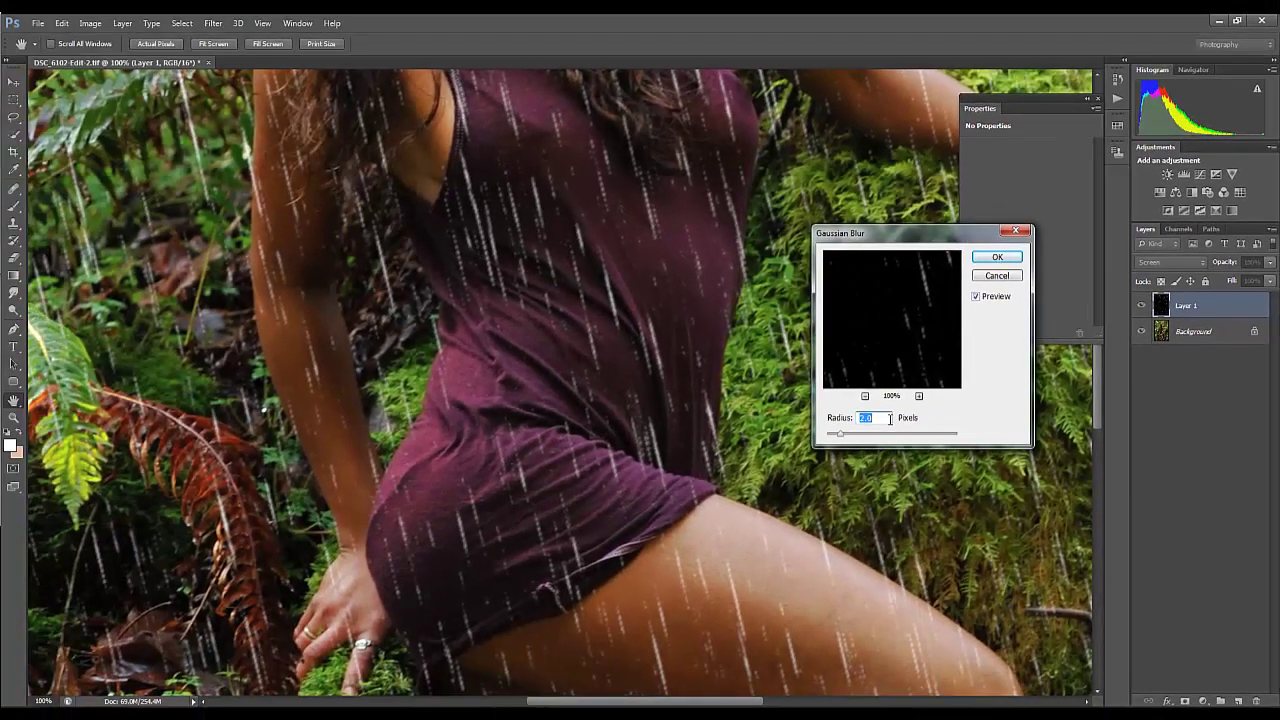
left_click(879, 418)
left_click(858, 418)
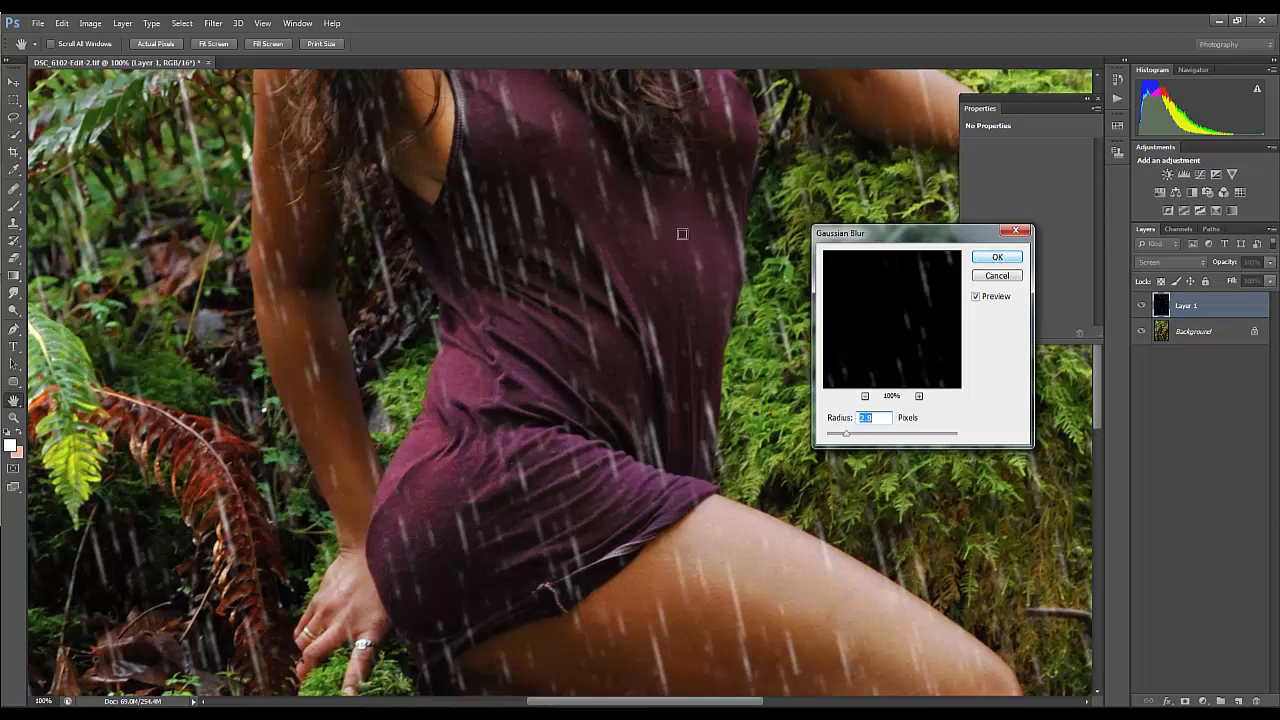
left_click(996, 259)
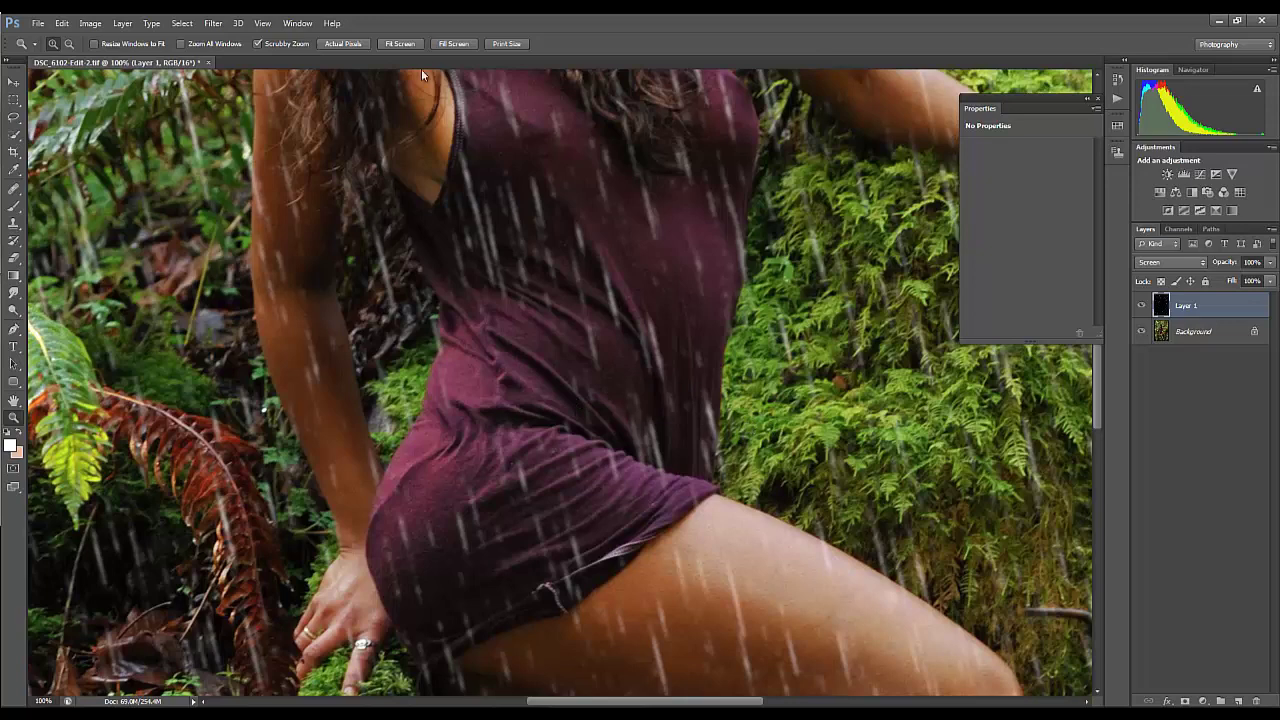
Step: Add a white layer mask to the rain layer and prepare a black brush at 30% opacity
left_click(400, 43)
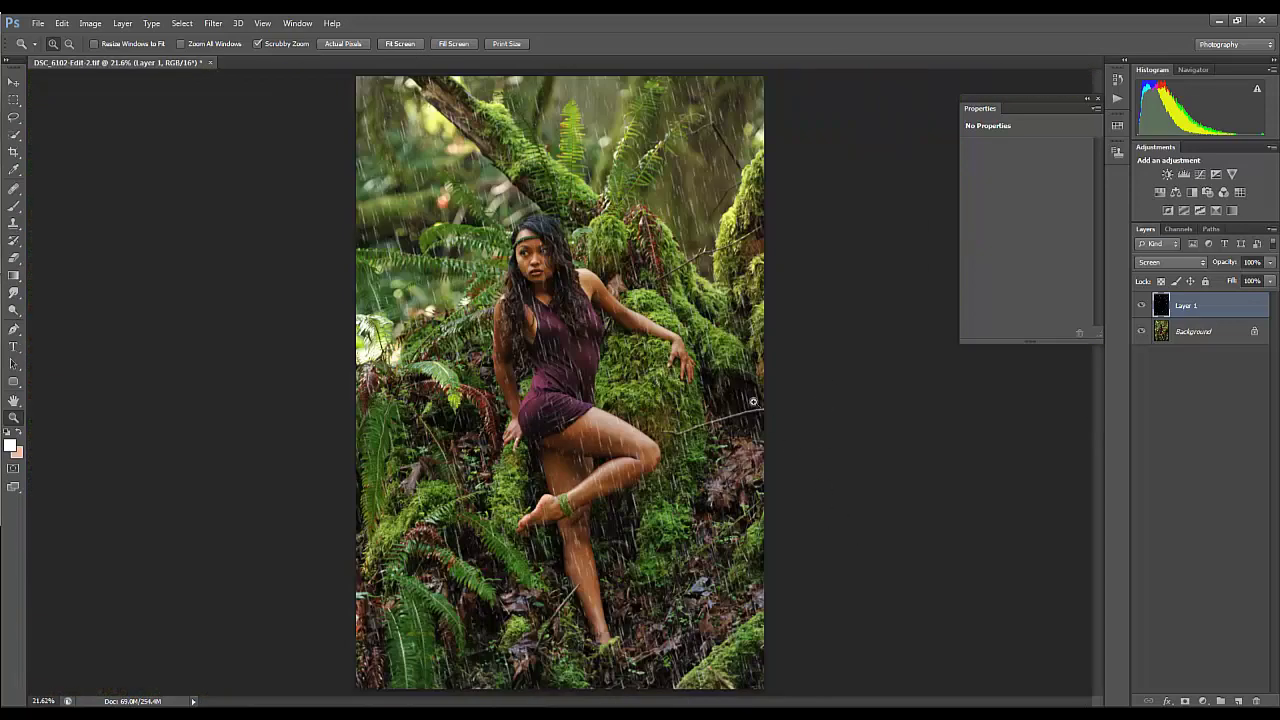
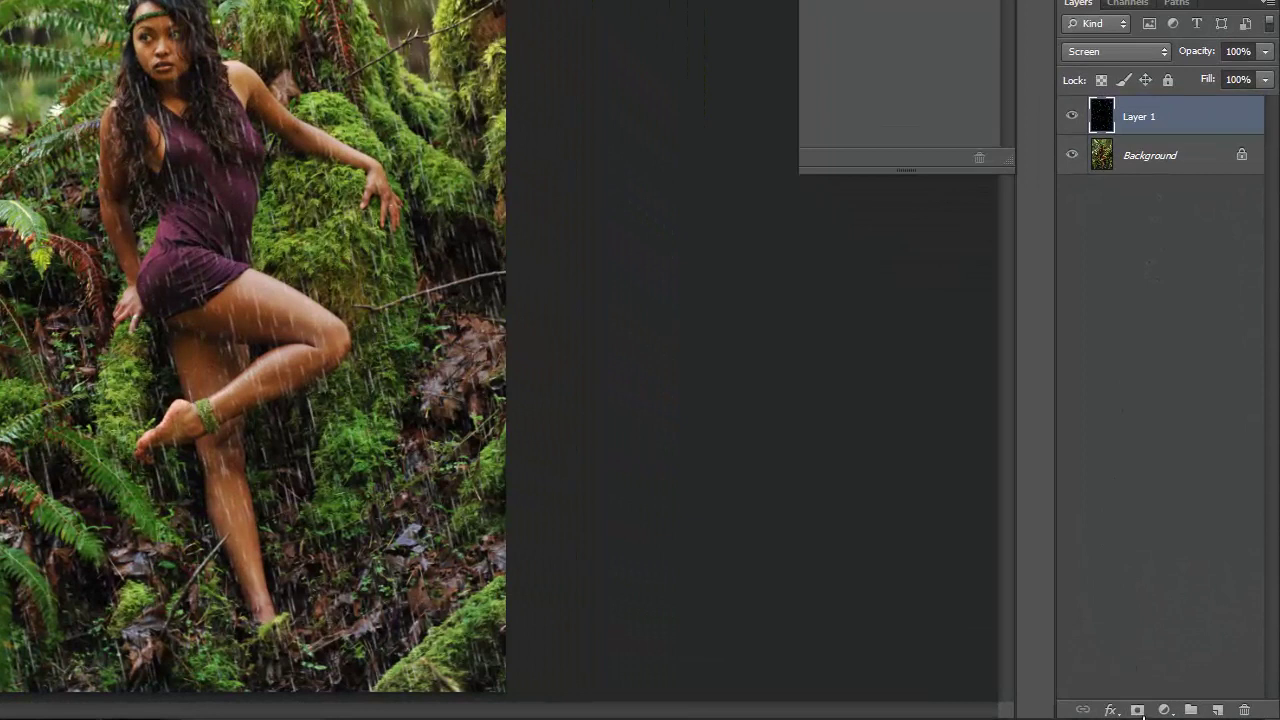
left_click(1138, 711)
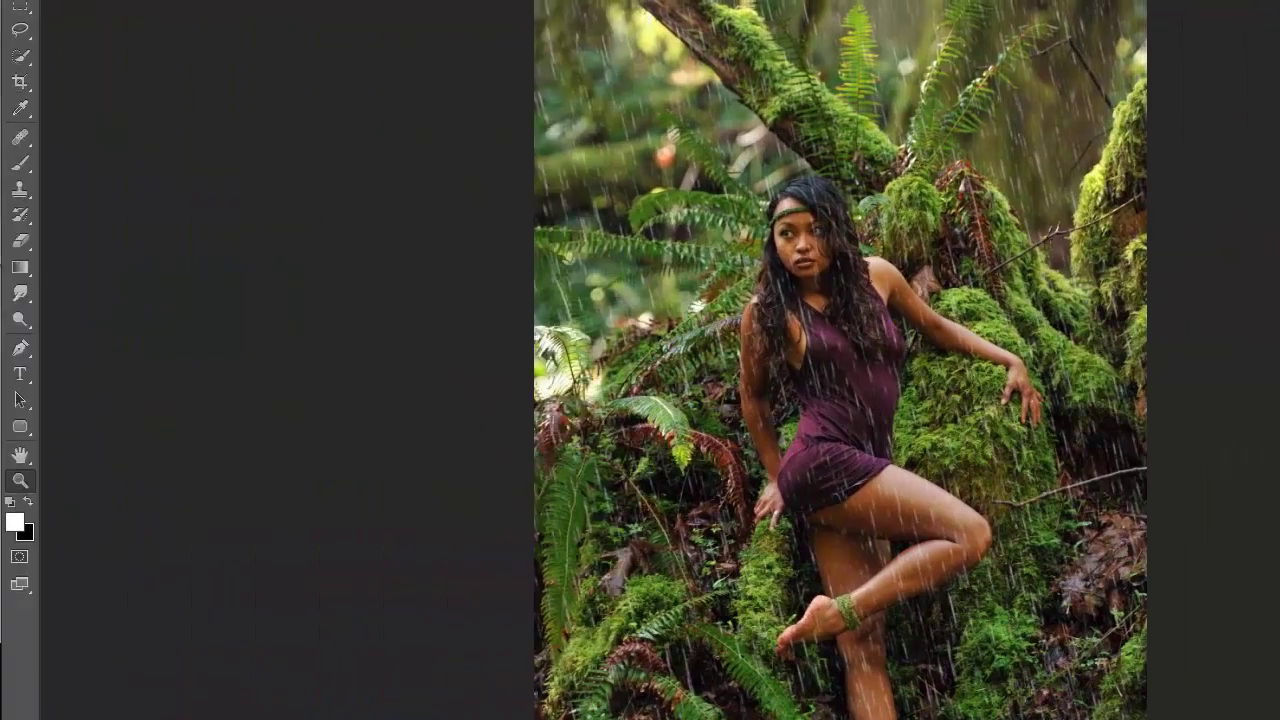
left_click(22, 165)
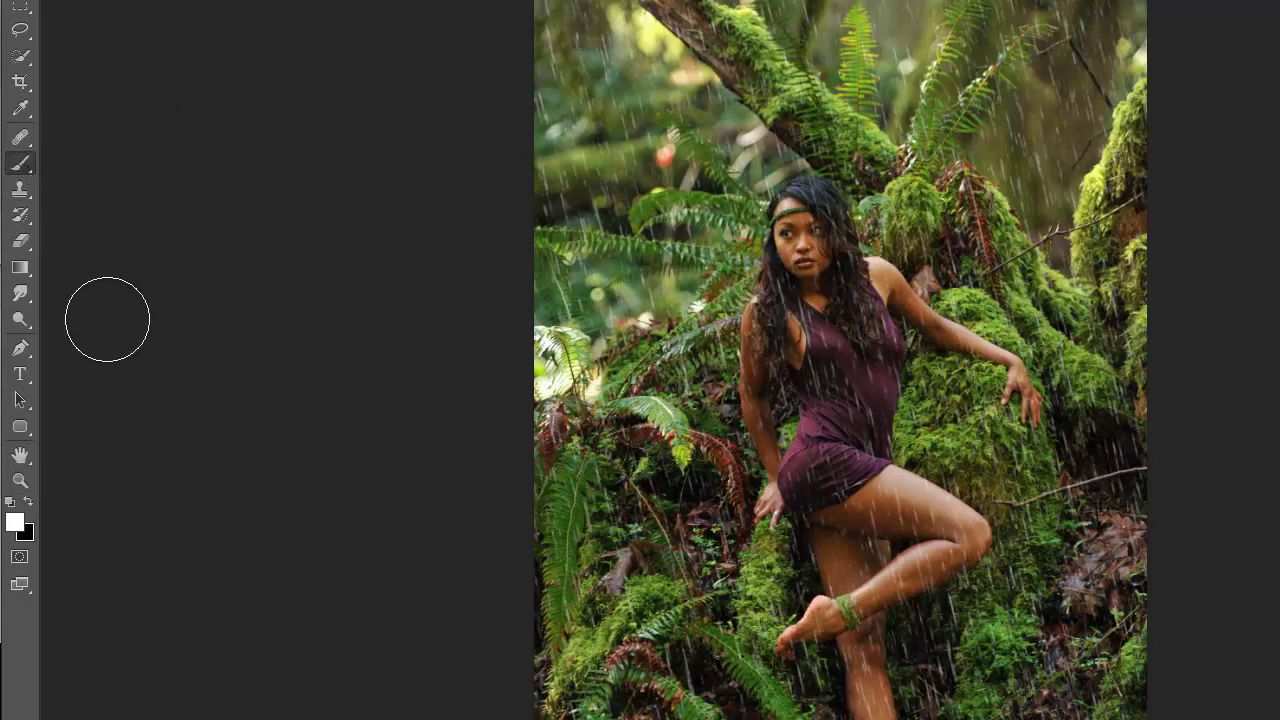
left_click(29, 503)
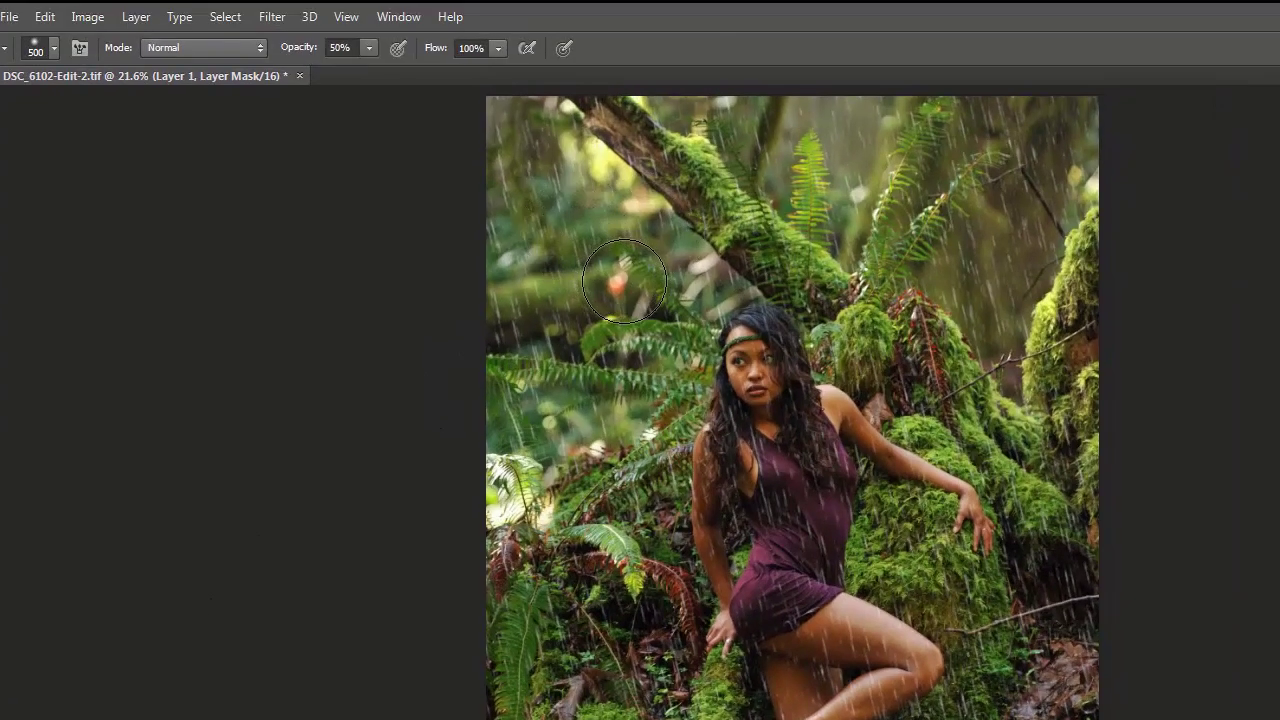
key("3")
left_click(359, 52)
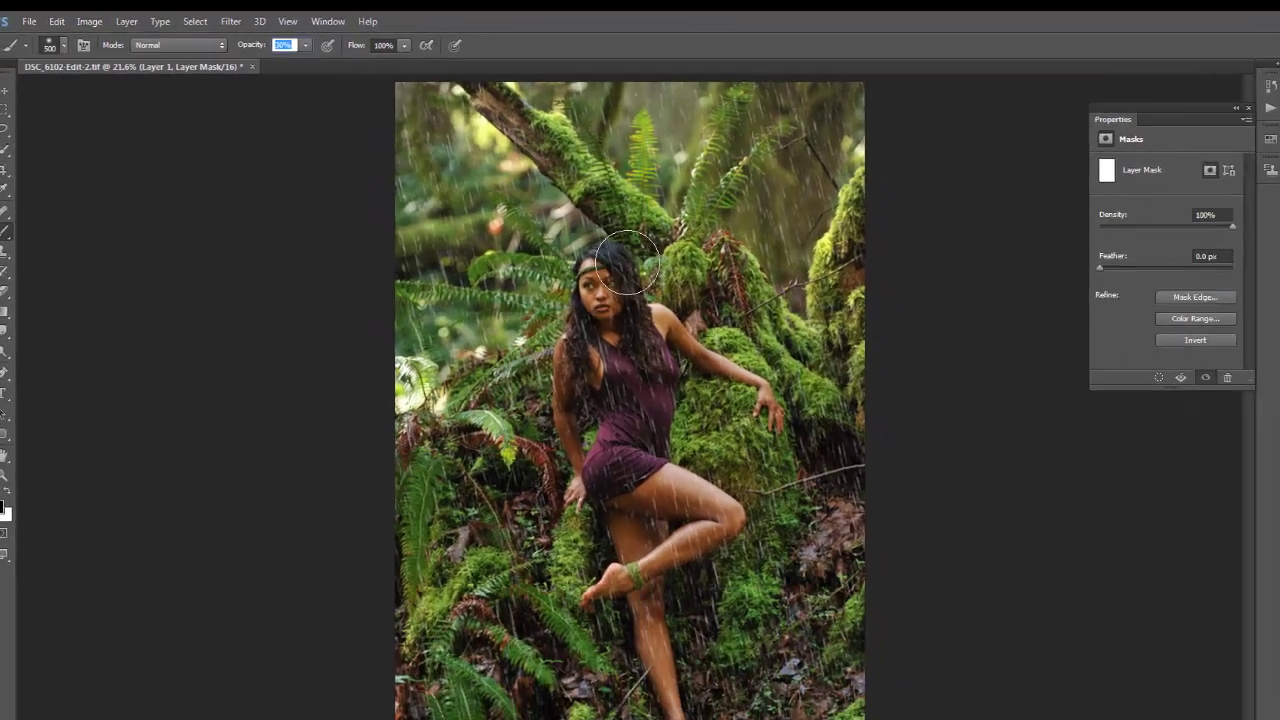
Step: Paint the rain layer's mask with a soft black brush of 1000 to 800 pixels, fading rain irregularly across the woman and forest
right_click(644, 274)
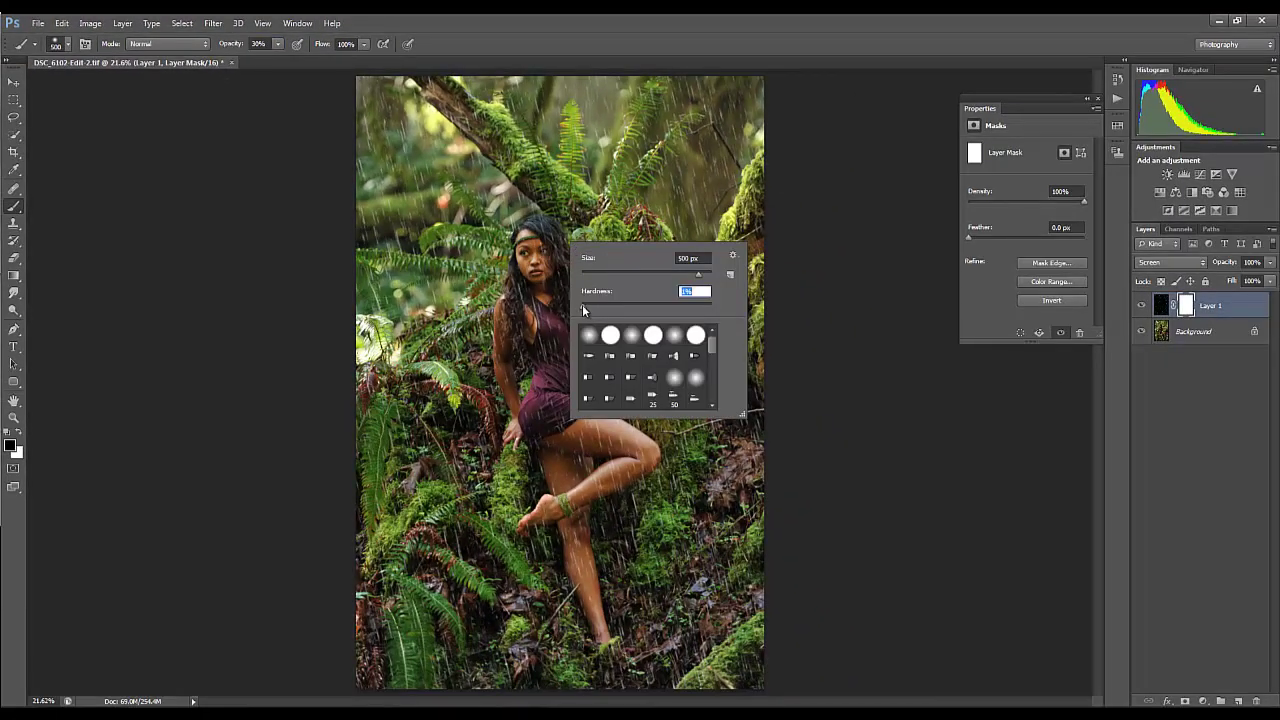
key("Return")
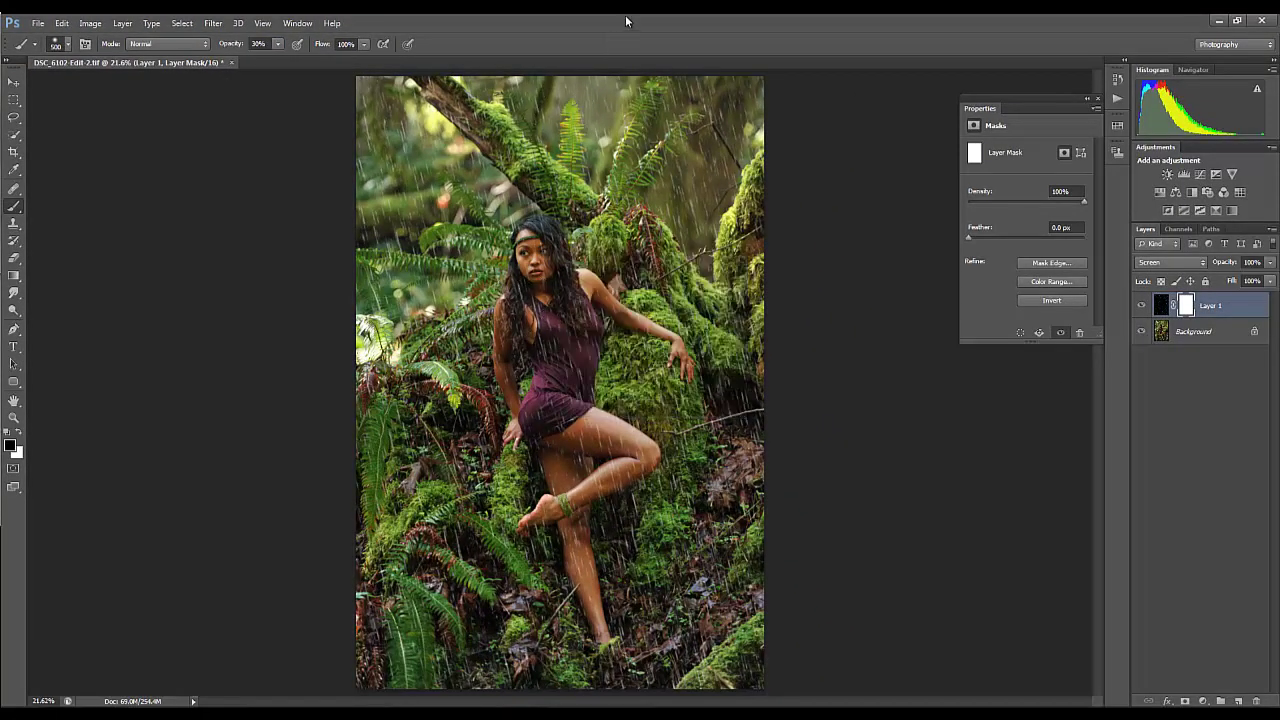
key("bracketright")
key("bracketright")
key("bracketright")
key("bracketright")
key("bracketright")
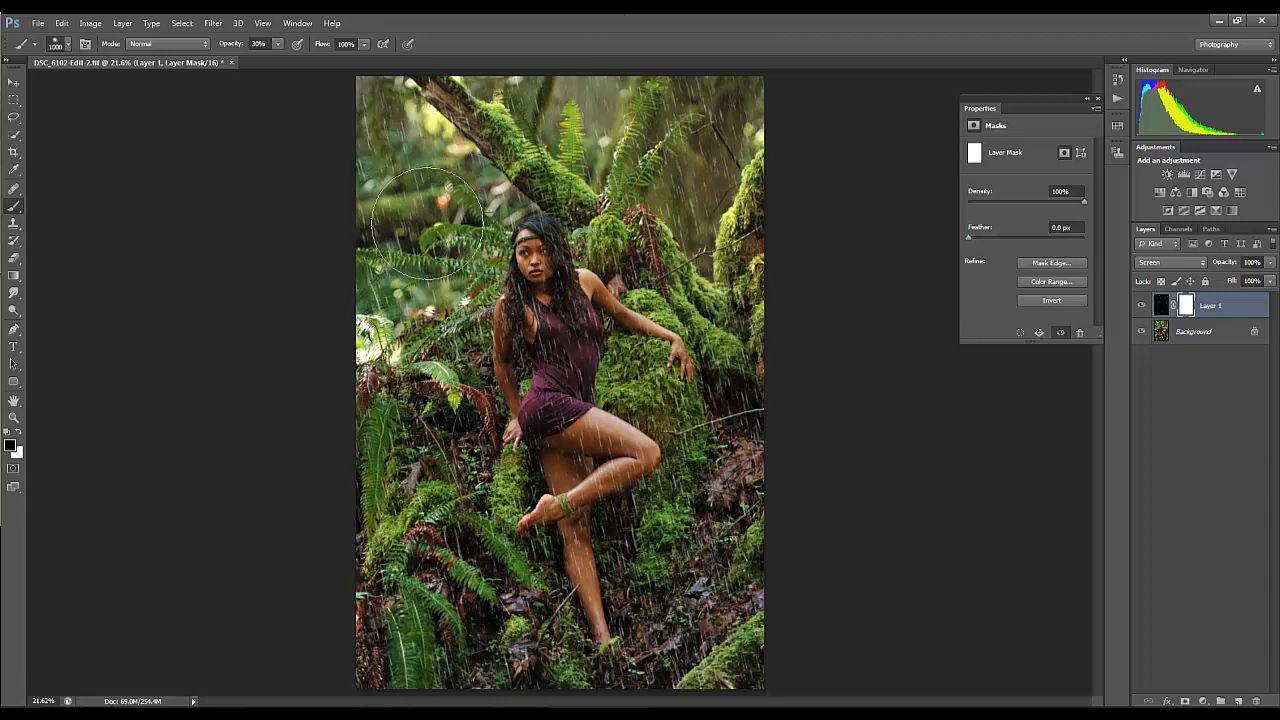
mouse_move(560, 233)
left_mouse_down()
mouse_move(630, 210)
mouse_move(647, 186)
mouse_move(683, 228)
mouse_move(594, 290)
mouse_move(542, 290)
mouse_move(552, 378)
mouse_move(596, 429)
mouse_move(593, 502)
left_mouse_up()
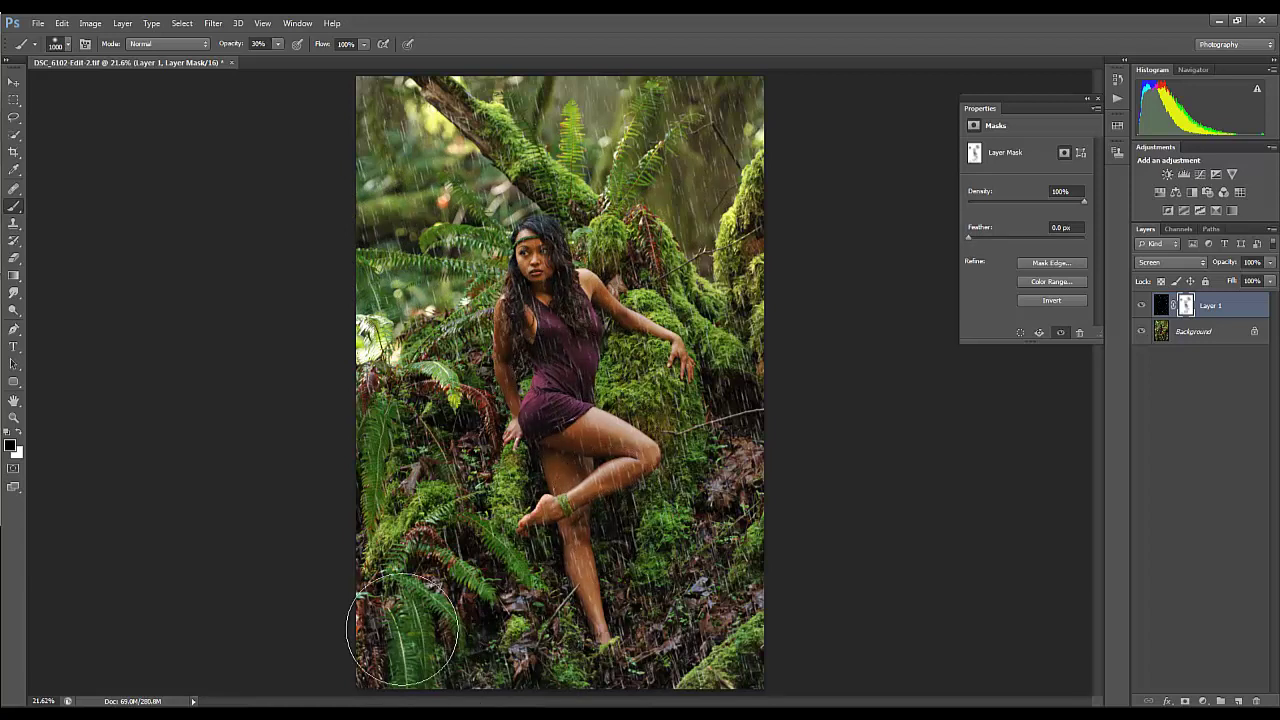
mouse_move(620, 611)
left_mouse_down()
mouse_move(642, 535)
mouse_move(743, 603)
mouse_move(666, 581)
mouse_move(714, 564)
mouse_move(675, 494)
mouse_move(703, 526)
mouse_move(711, 463)
left_mouse_up()
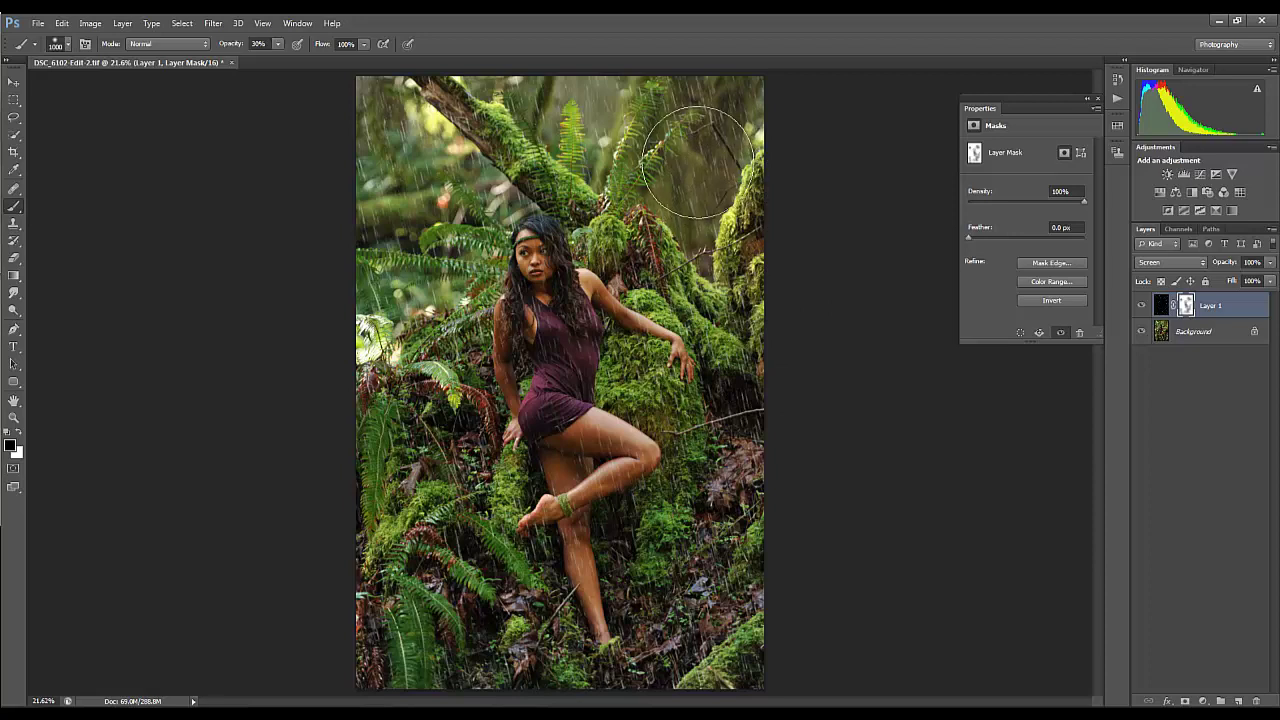
mouse_move(602, 112)
left_mouse_down()
mouse_move(569, 104)
mouse_move(547, 193)
mouse_move(507, 120)
mouse_move(518, 144)
mouse_move(402, 148)
left_mouse_up()
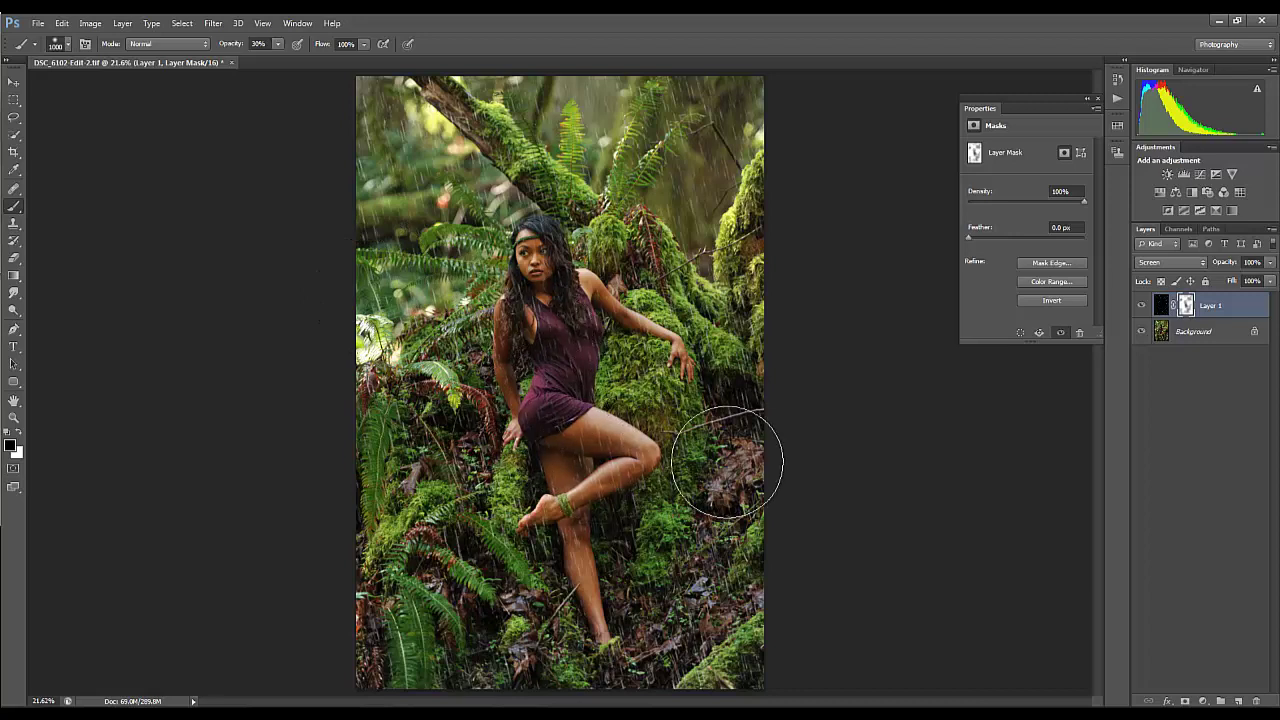
key("bracketleft")
key("bracketleft")
key("bracketleft")
key("bracketleft")
key("bracketleft")
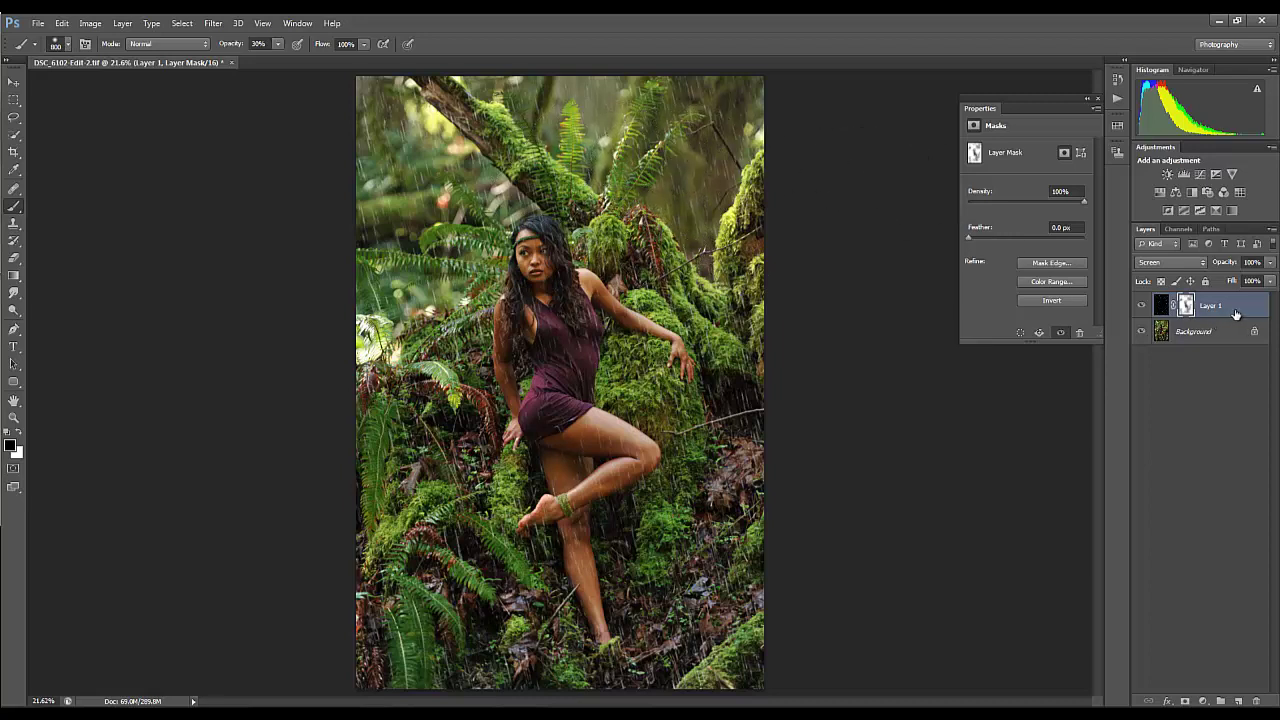
Step: Try intensifying the rain with a duplicate of the rain layer at reduced opacity, and delete the duplicate
left_click_drag(1233, 311, 1239, 702)
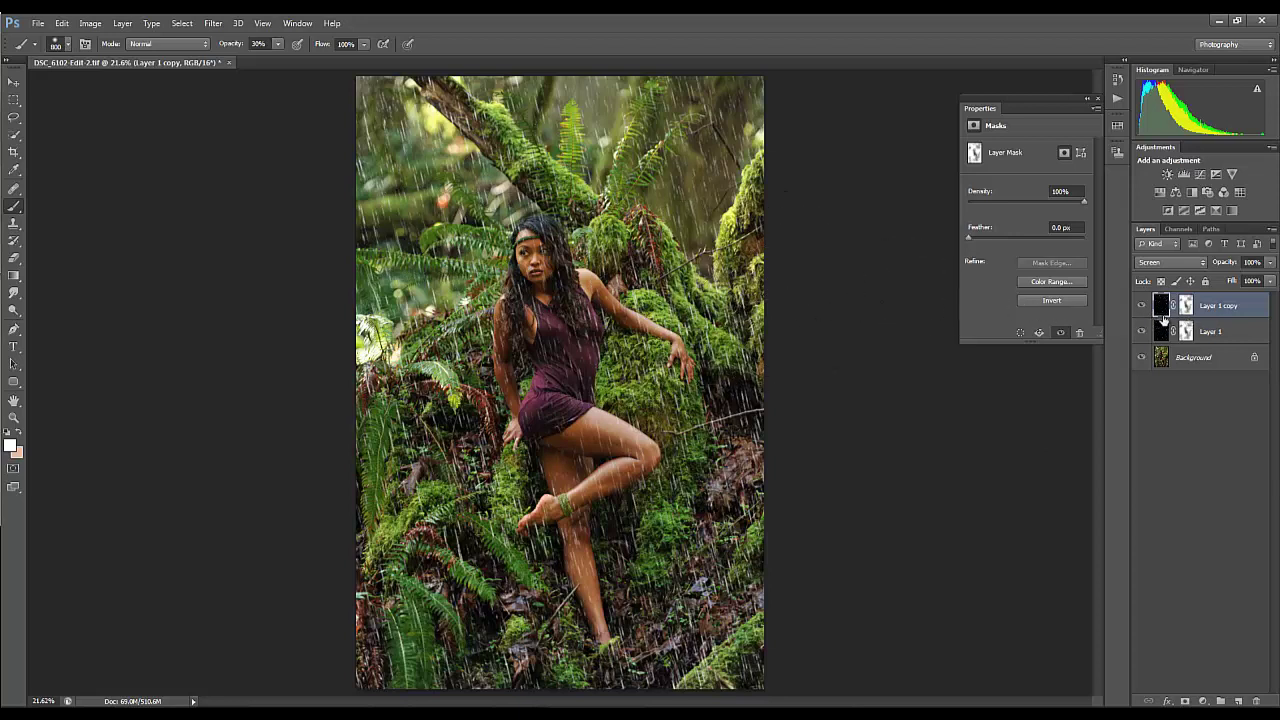
left_click(1270, 263)
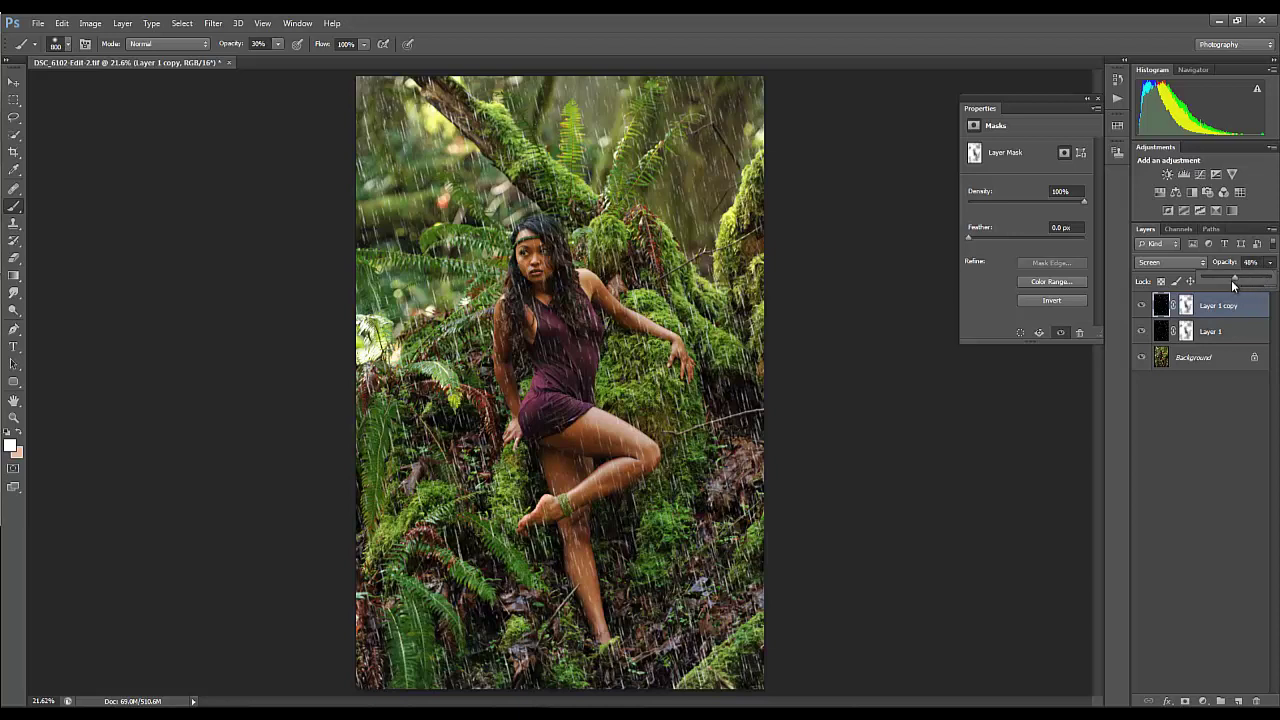
left_click_drag(1229, 279, 1226, 279)
left_click(1143, 308)
left_click_drag(1232, 310, 1257, 703)
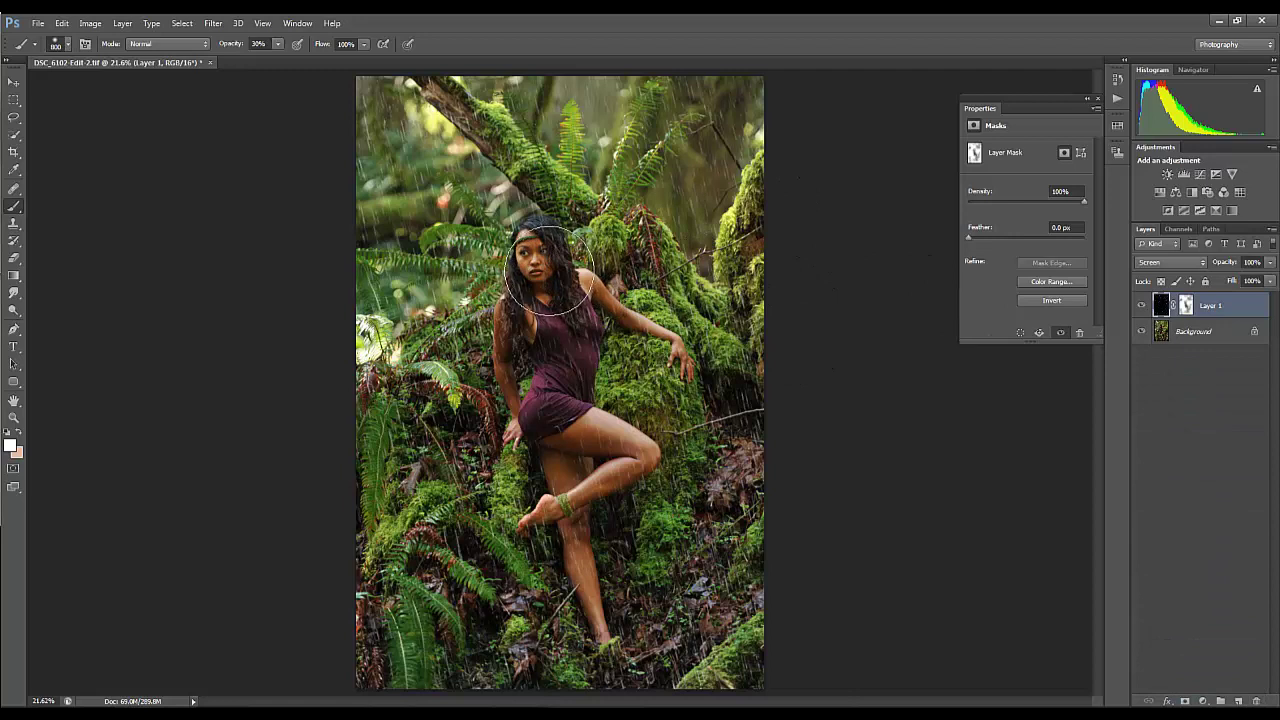
Step: Fade distracting streaks over the woman on the rain layer's mask with a black brush reduced to 175 pixels
left_click(1186, 306)
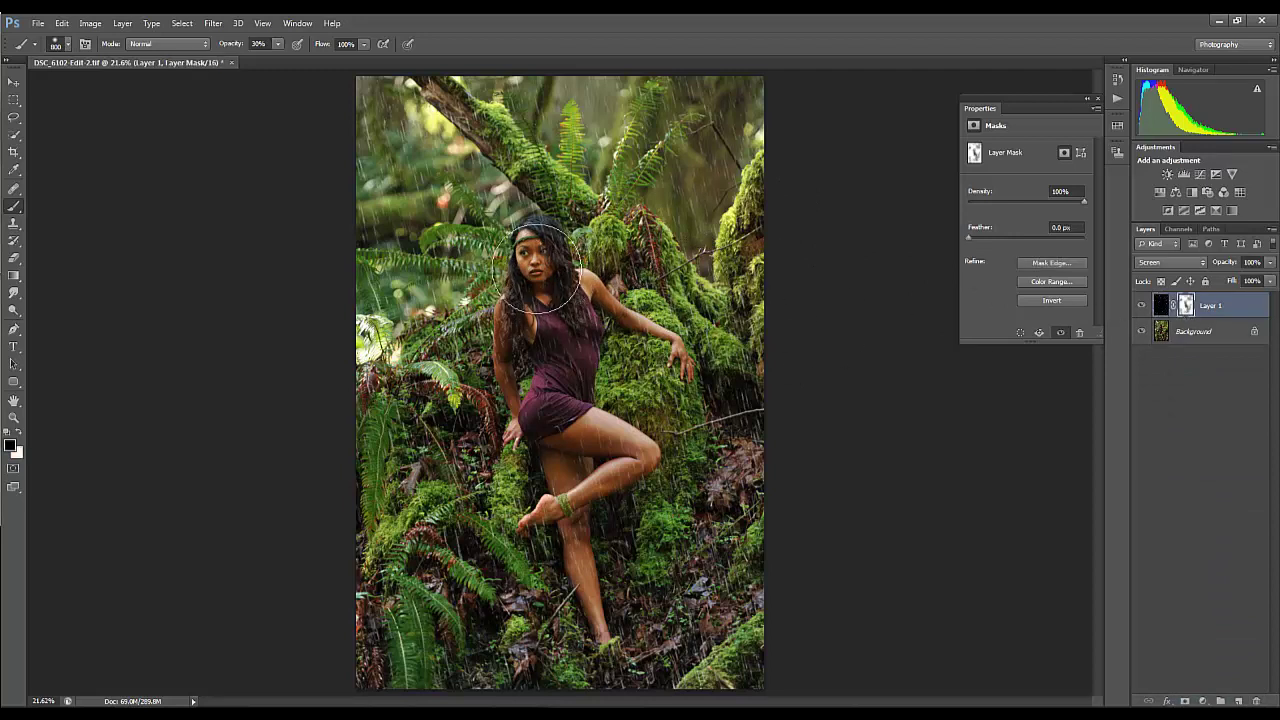
key("bracketleft")
key("bracketleft")
key("bracketleft")
key("bracketleft")
key("bracketleft")
key("bracketleft")
key("bracketleft")
key("bracketleft")
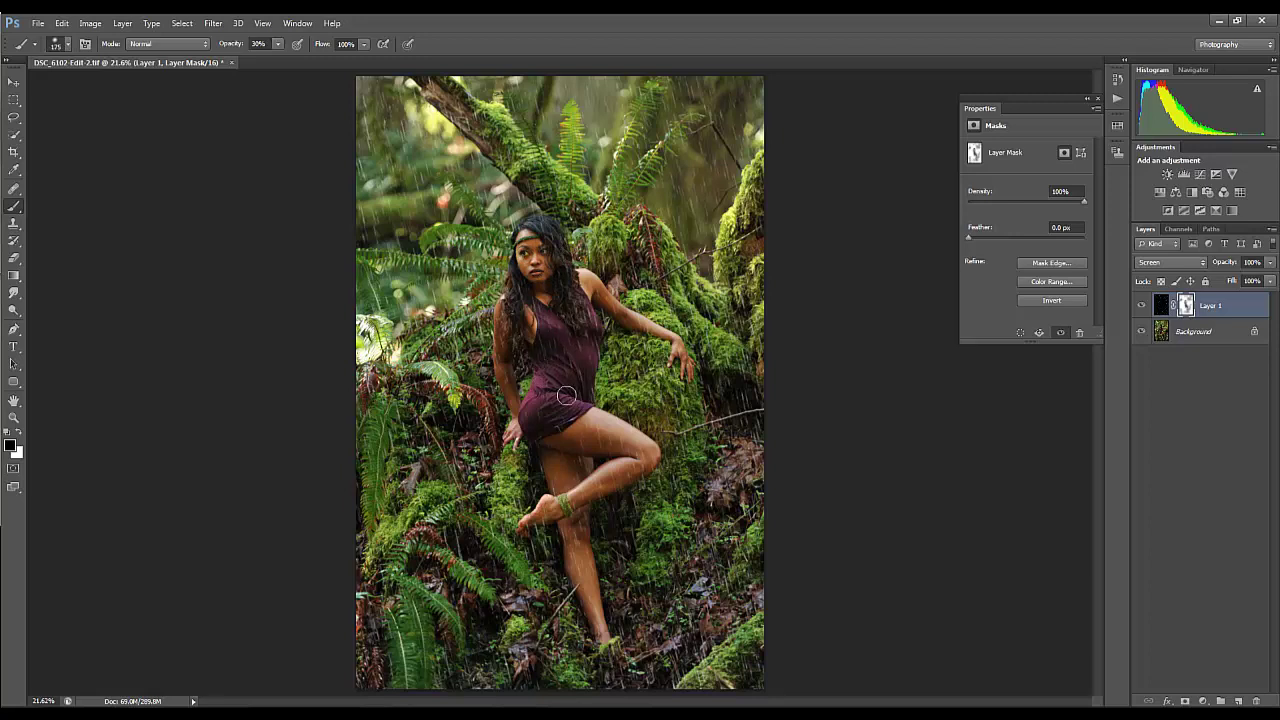
Step: Bring rain back into the forest background by painting white on the rain layer's mask with a 700-pixel brush
key("bracketright")
key("bracketright")
key("bracketright")
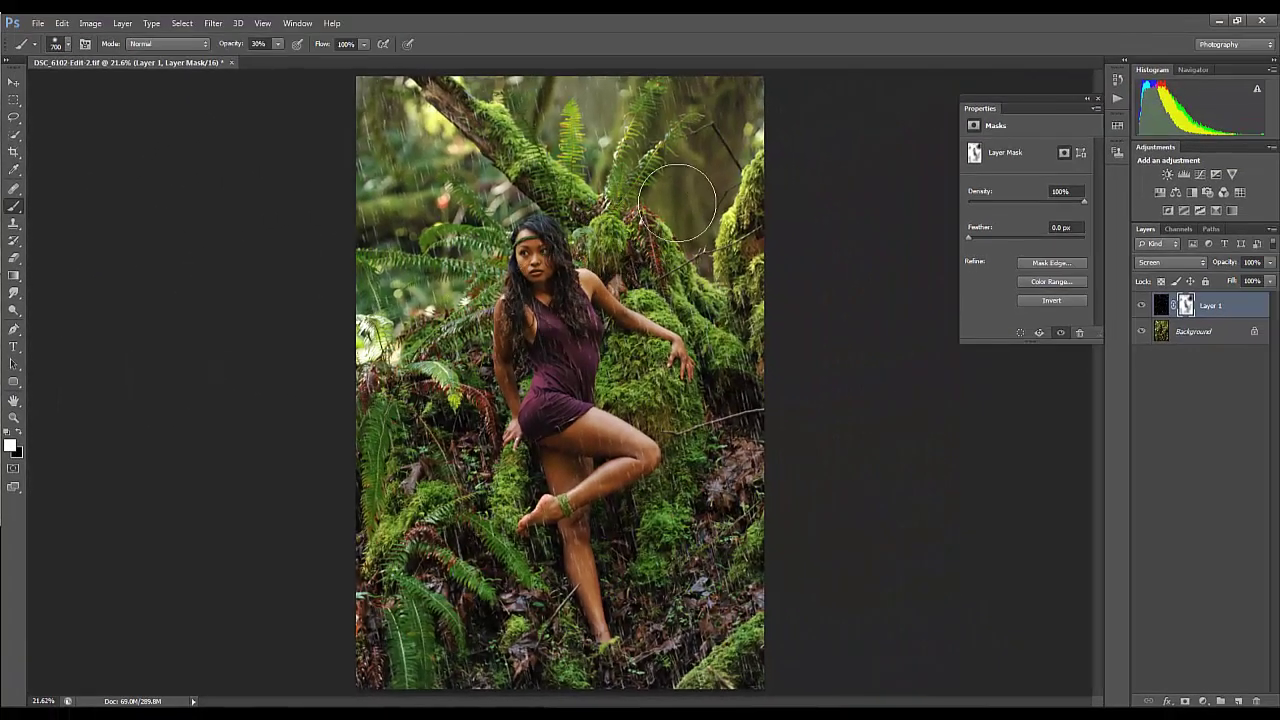
mouse_move(677, 203)
left_mouse_down()
mouse_move(708, 163)
mouse_move(692, 176)
mouse_move(689, 164)
mouse_move(703, 235)
mouse_move(716, 208)
mouse_move(704, 135)
mouse_move(645, 172)
mouse_move(587, 158)
mouse_move(565, 169)
mouse_move(532, 116)
mouse_move(399, 150)
mouse_move(571, 297)
mouse_move(548, 335)
mouse_move(532, 331)
mouse_move(580, 361)
mouse_move(560, 388)
mouse_move(581, 424)
mouse_move(623, 442)
mouse_move(609, 434)
mouse_move(574, 572)
mouse_move(611, 581)
mouse_move(599, 646)
mouse_move(613, 632)
mouse_move(605, 660)
mouse_move(531, 664)
mouse_move(609, 678)
mouse_move(689, 664)
mouse_move(638, 688)
left_mouse_up()
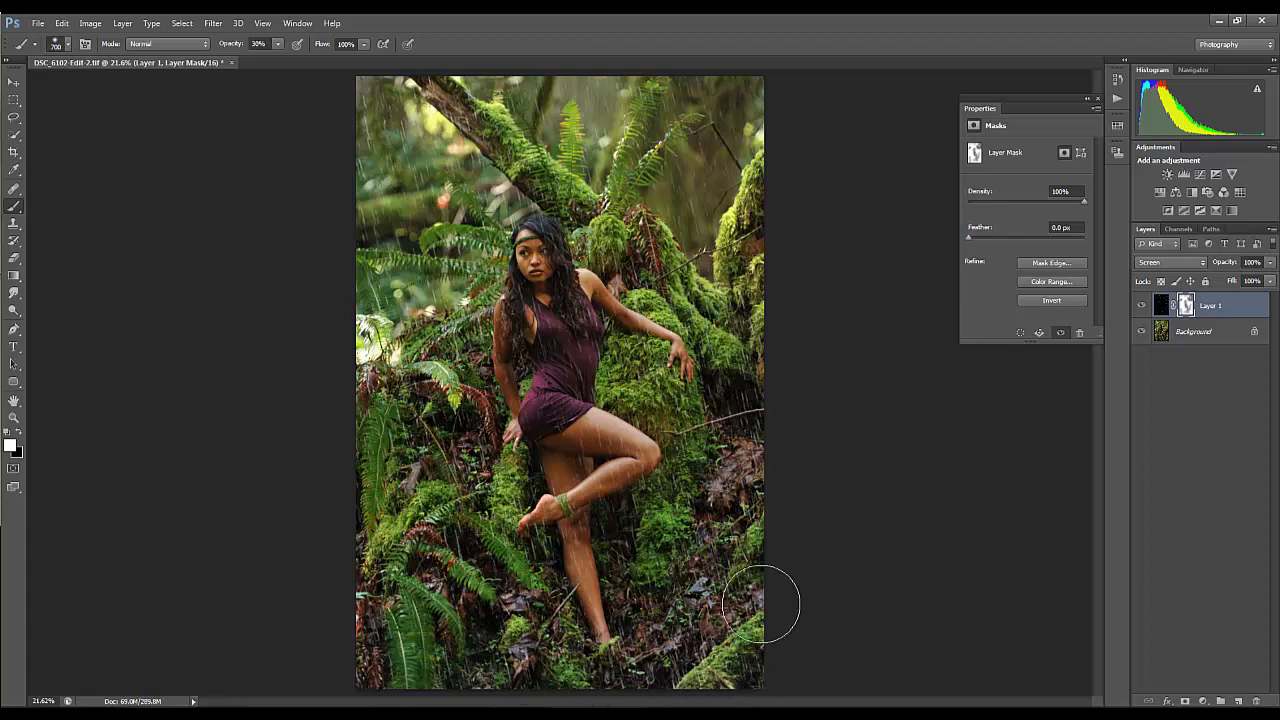
Step: Flatten the image to merge the rain layer with the background
left_click(1272, 231)
left_click(1219, 484)
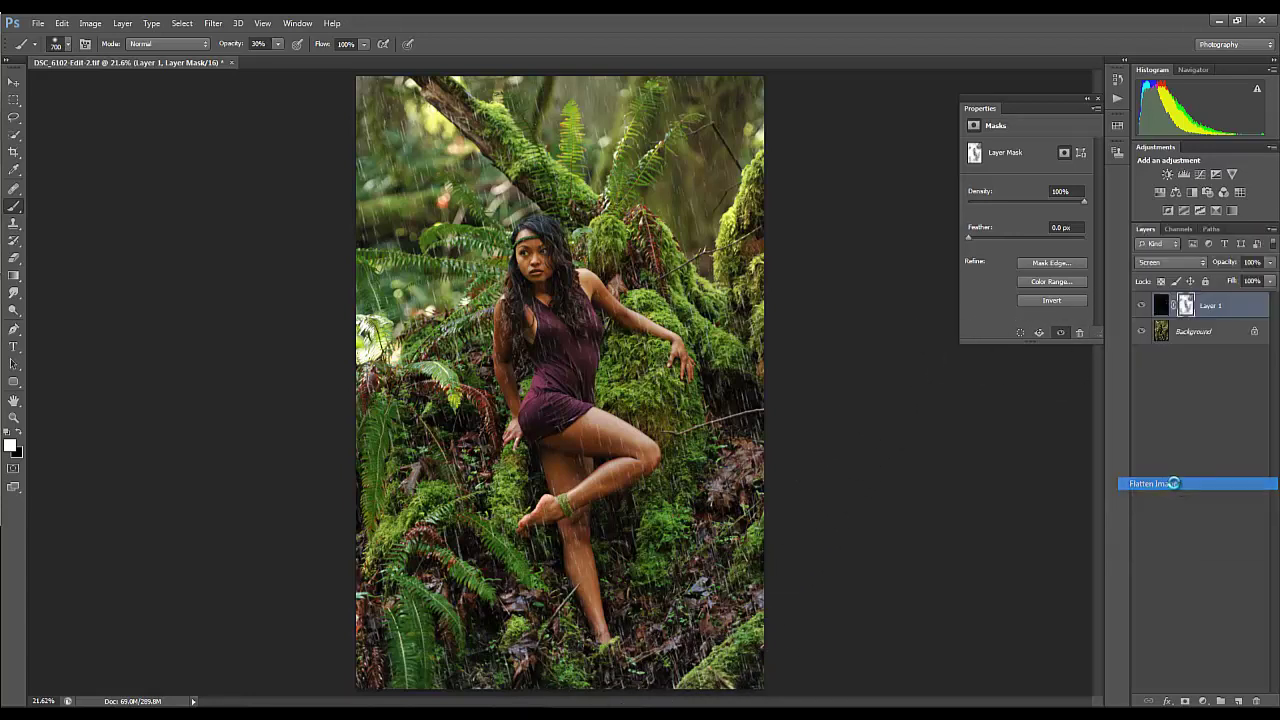